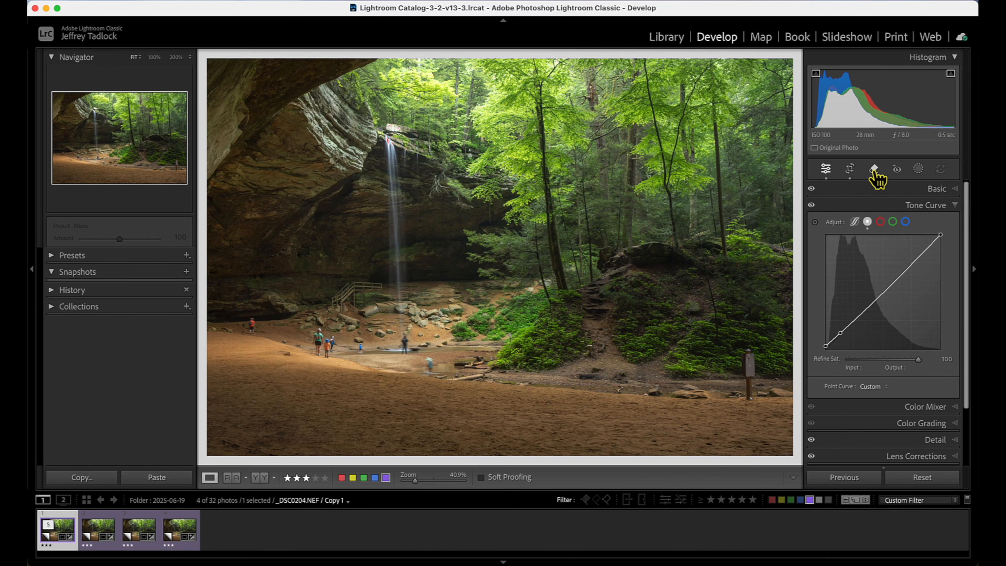
Open the Remove tool and set its mode to Clone.
left_click(874, 171)
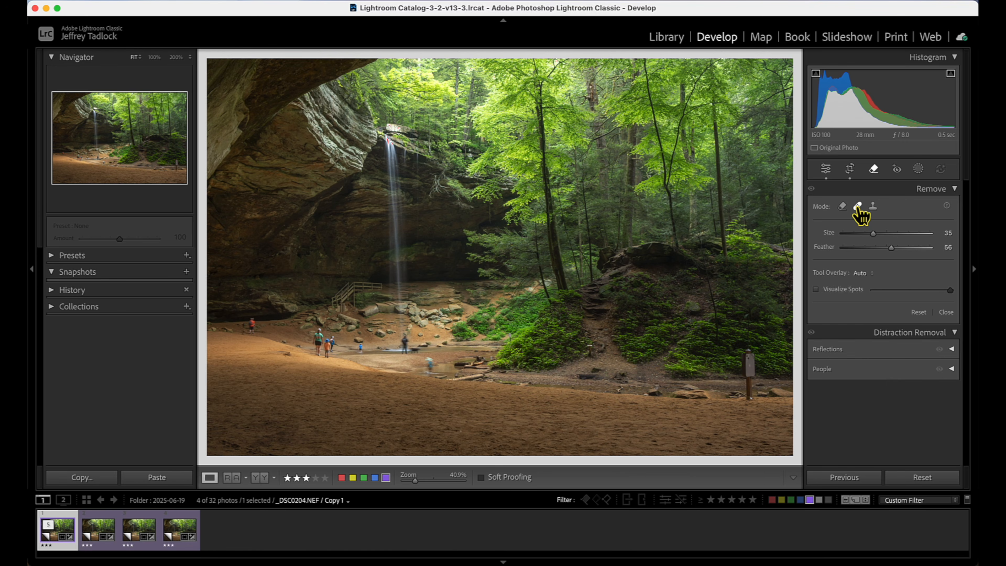
left_click(842, 206)
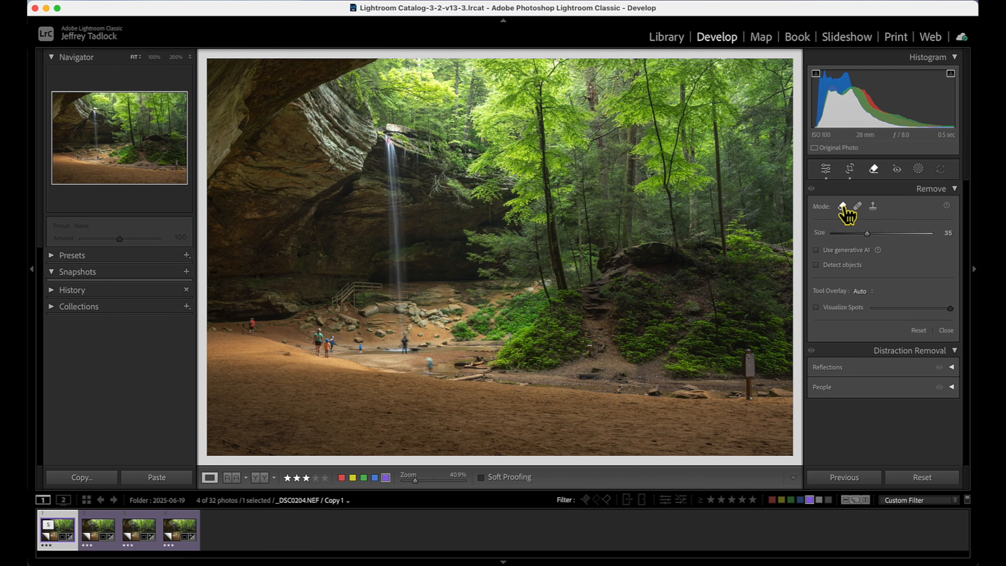
left_click(873, 207)
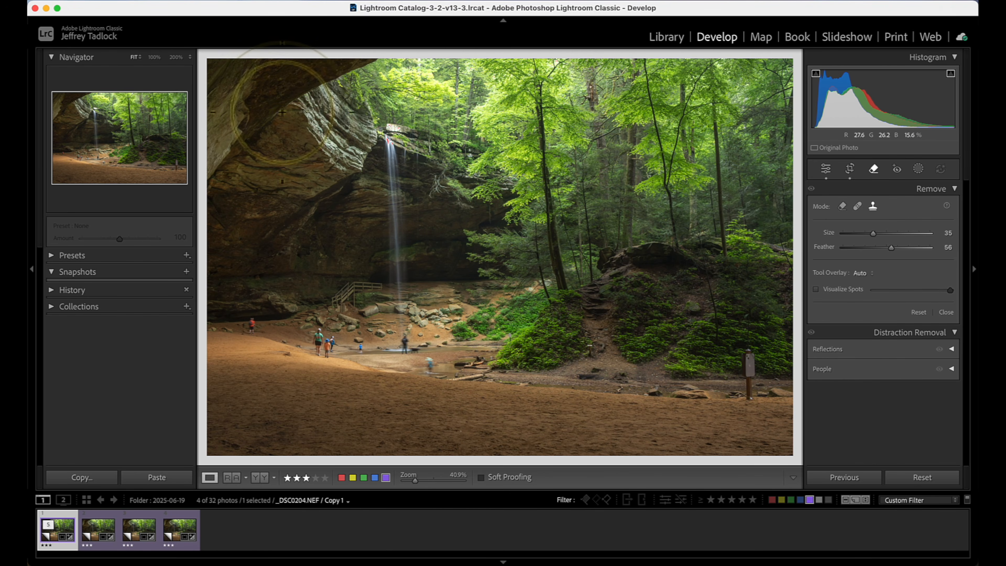
Clone over the whole signpost at the edge of the sand, using brush size 35 and feather 45.
left_click(154, 57)
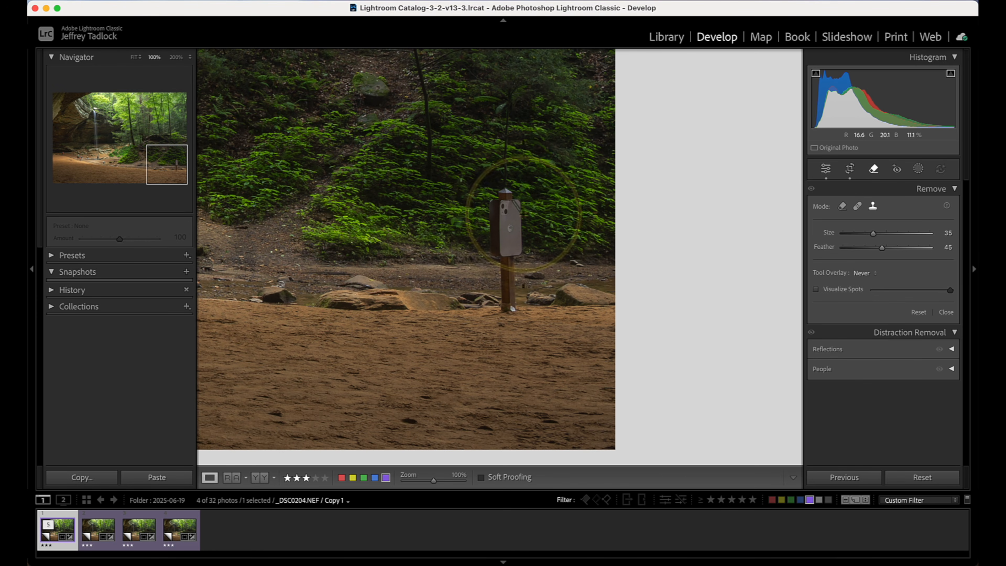
left_click_drag(505, 200, 506, 295)
key("h")
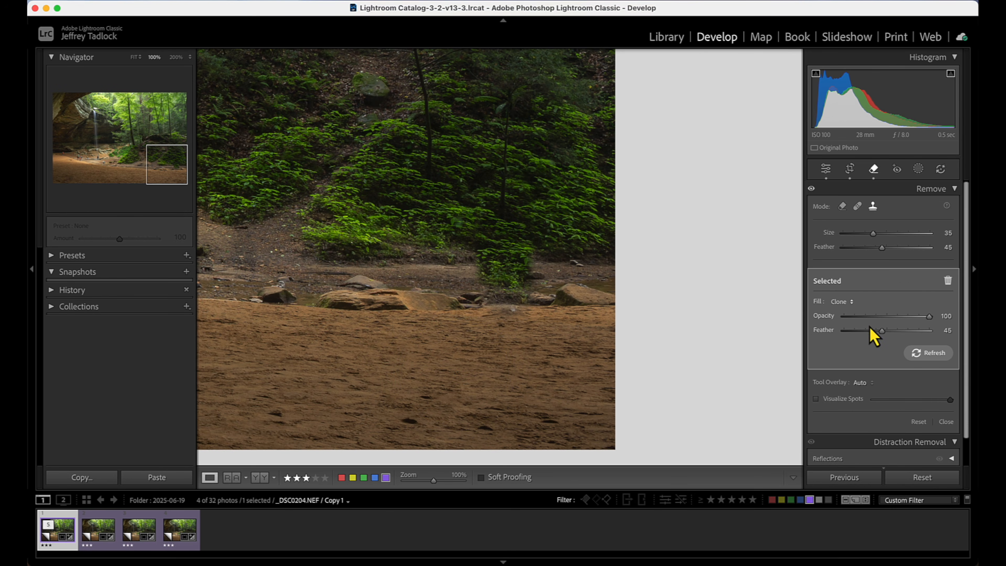
Set Tool Overlay to Never and change the cloned spot's feather to 53.
left_click(865, 382)
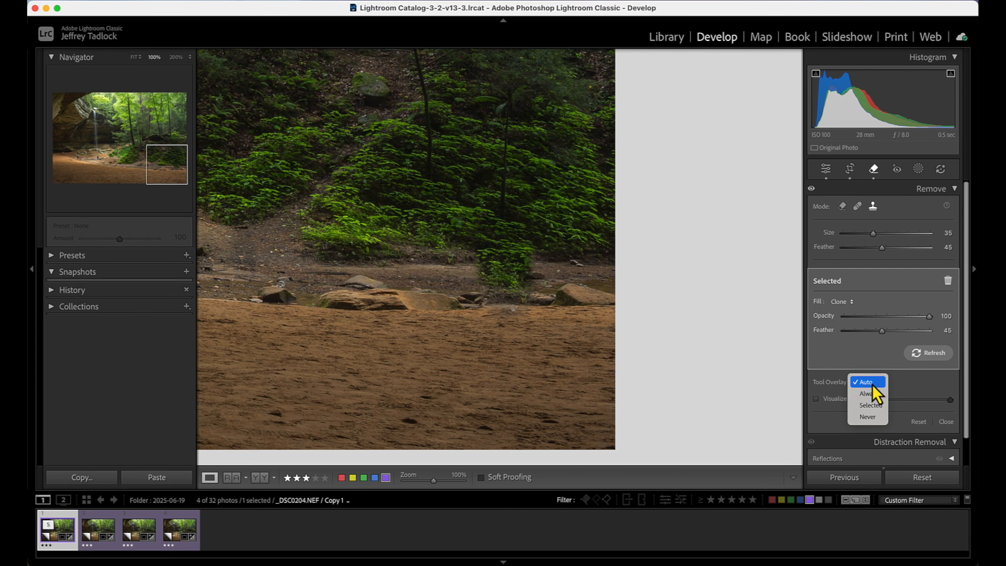
left_click(869, 417)
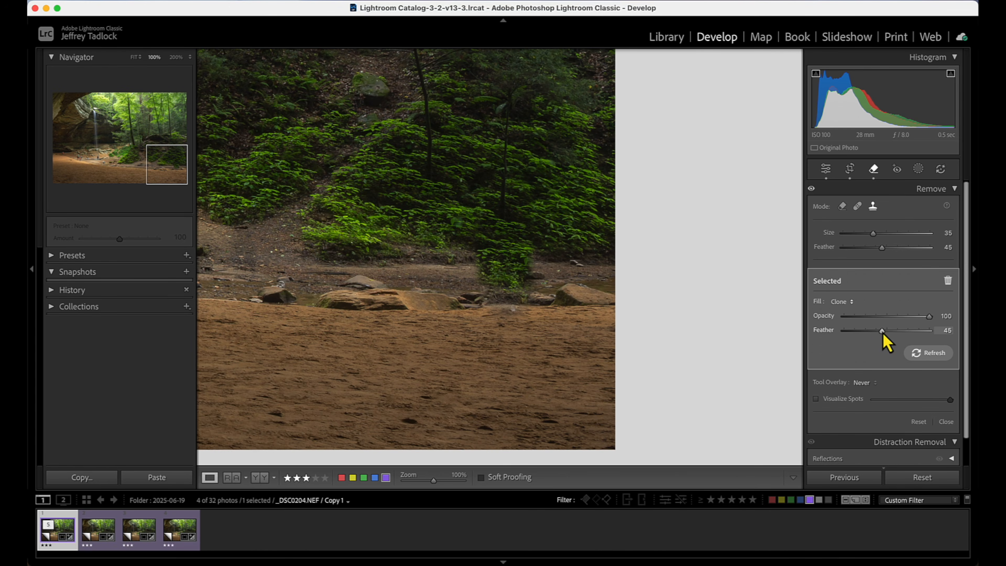
left_click_drag(882, 331, 929, 334)
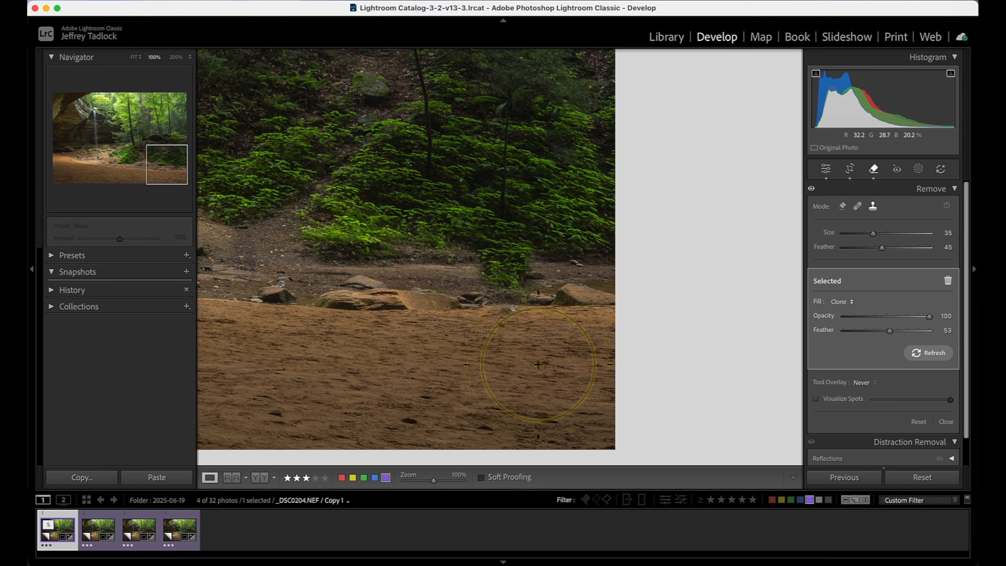
Undo the cloned spot and paint over the signpost in Heal mode with size 35 and feather 45.
key("super+z")
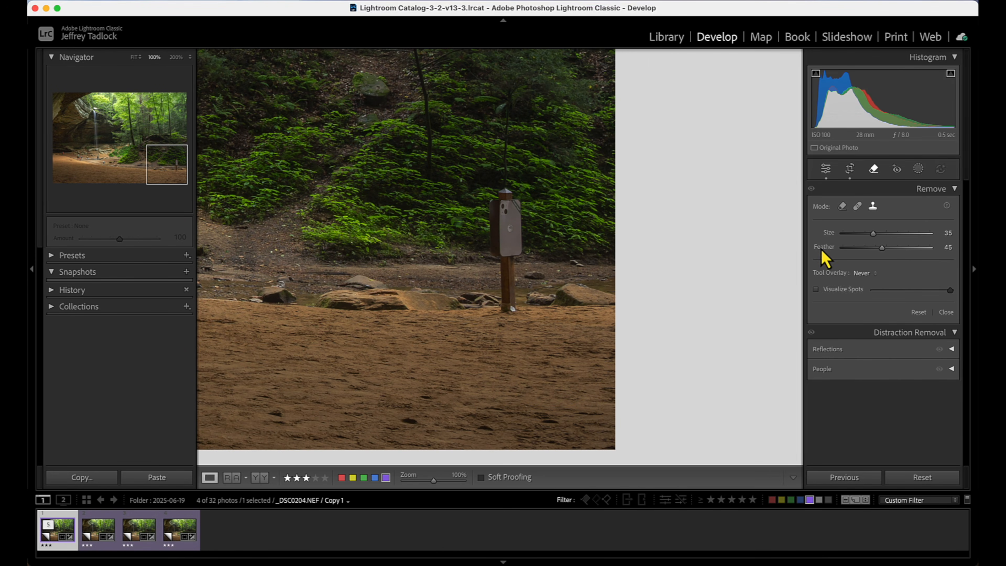
left_click(857, 206)
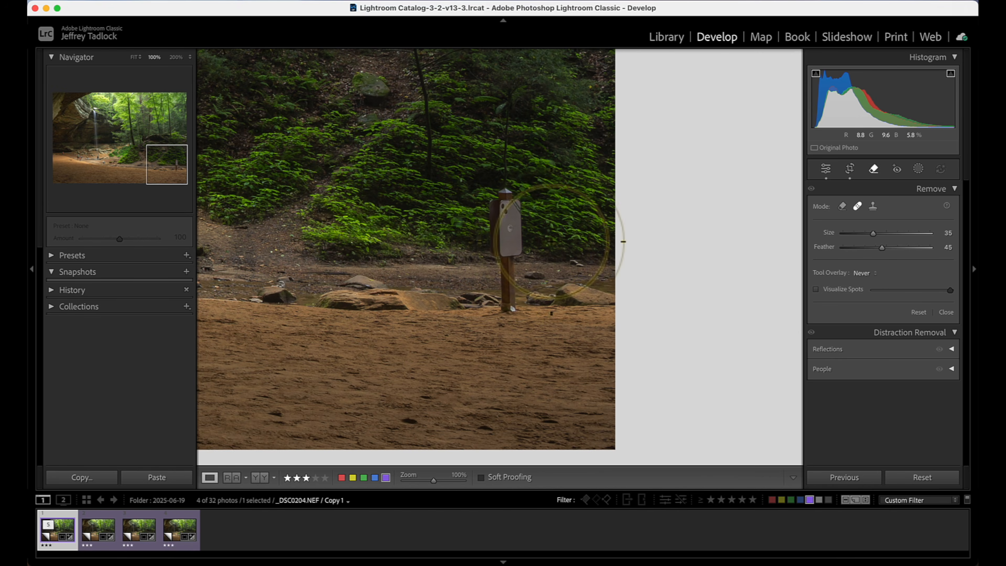
left_click_drag(508, 198, 508, 305)
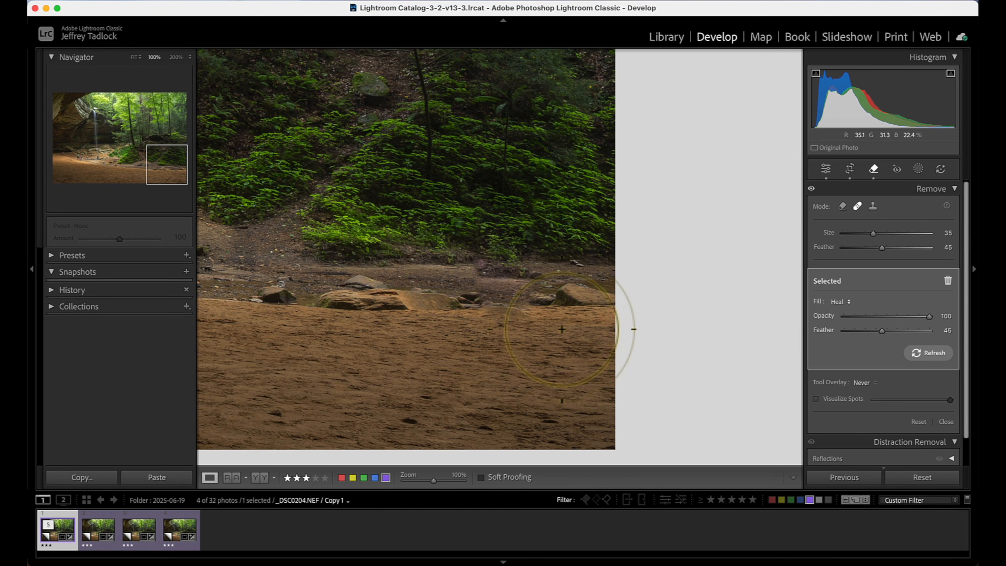
Set Tool Overlay to Auto and try several source areas for the healed spot, ending on the foliage to its upper left.
left_click(177, 59)
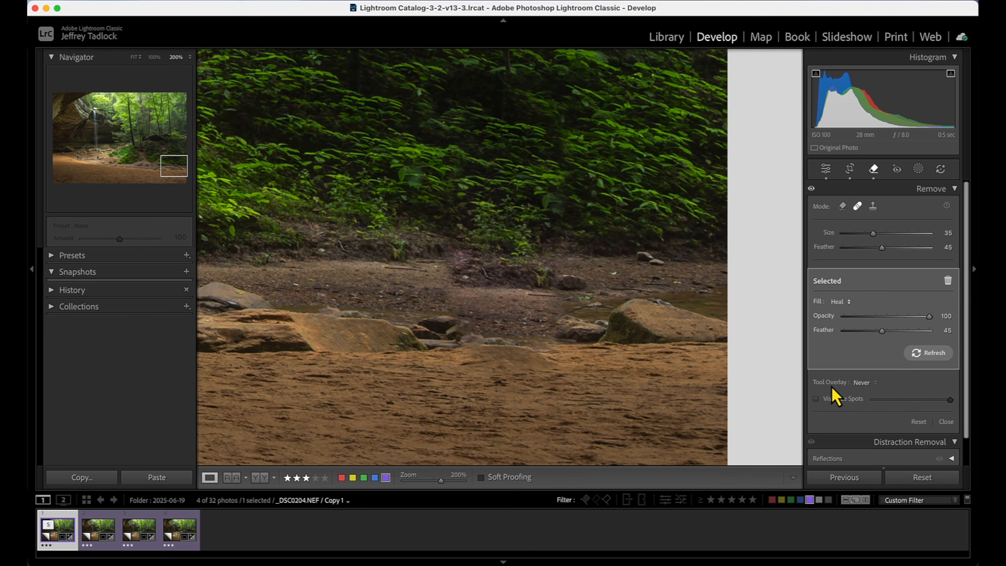
left_click(868, 384)
left_click(864, 348)
left_click_drag(381, 209, 279, 218)
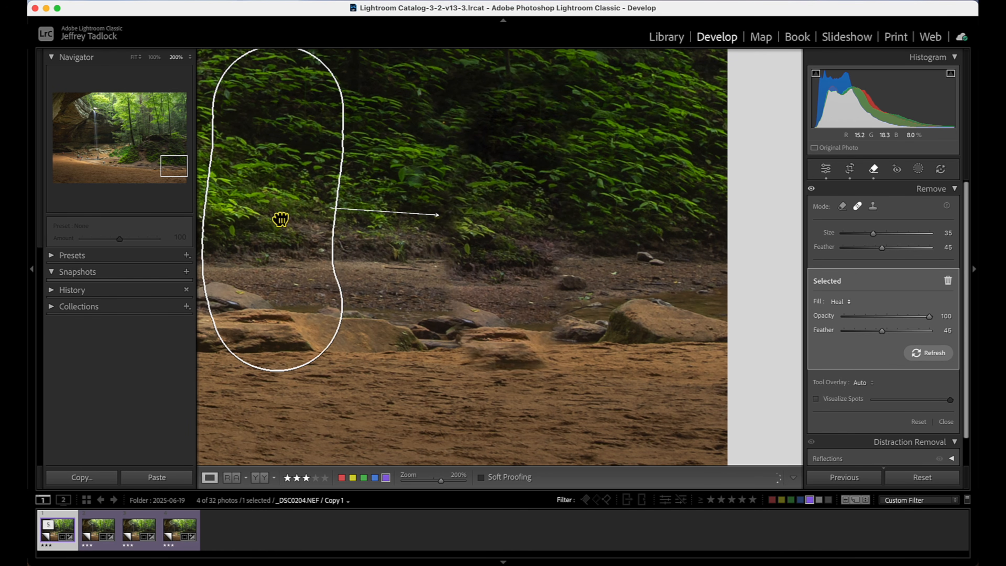
left_click(154, 57)
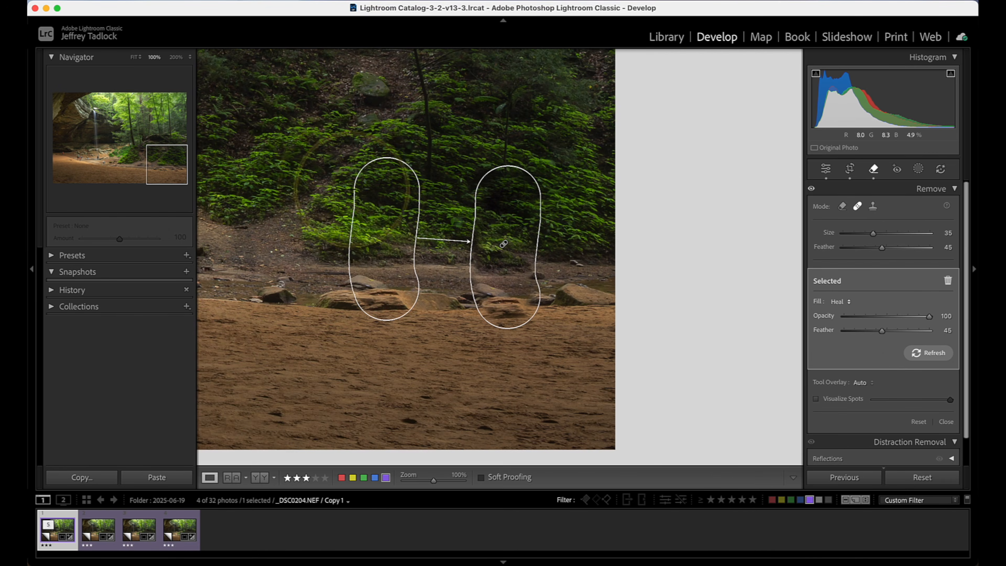
mouse_move(361, 243)
left_mouse_down()
mouse_move(271, 317)
mouse_move(270, 376)
left_mouse_up()
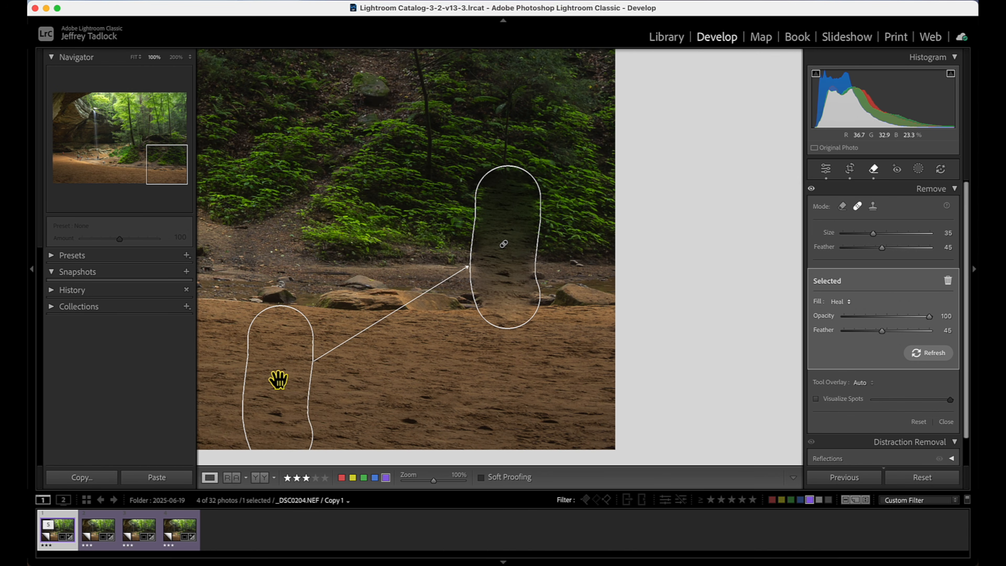
mouse_move(286, 374)
left_mouse_down()
mouse_move(377, 258)
mouse_move(410, 191)
left_mouse_up()
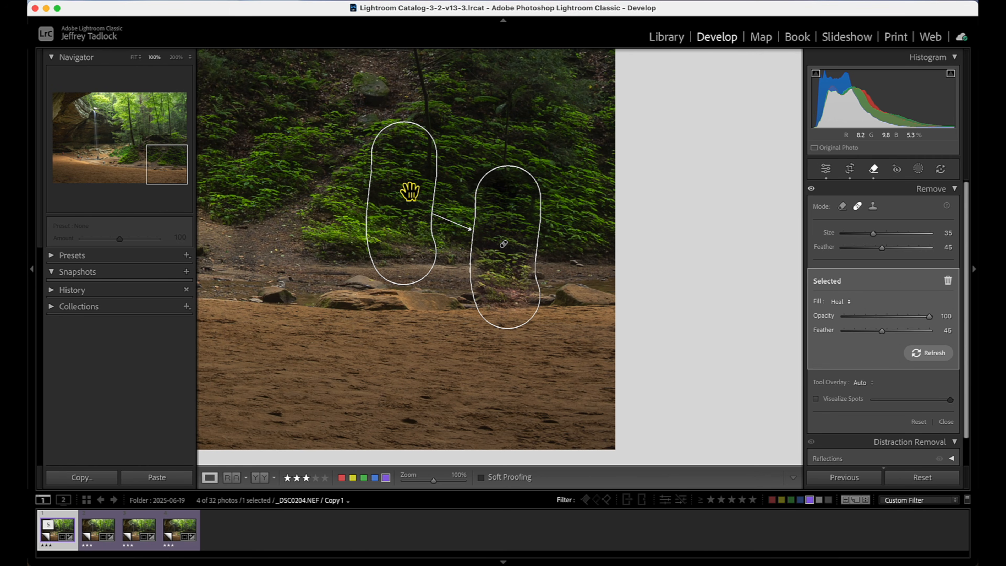
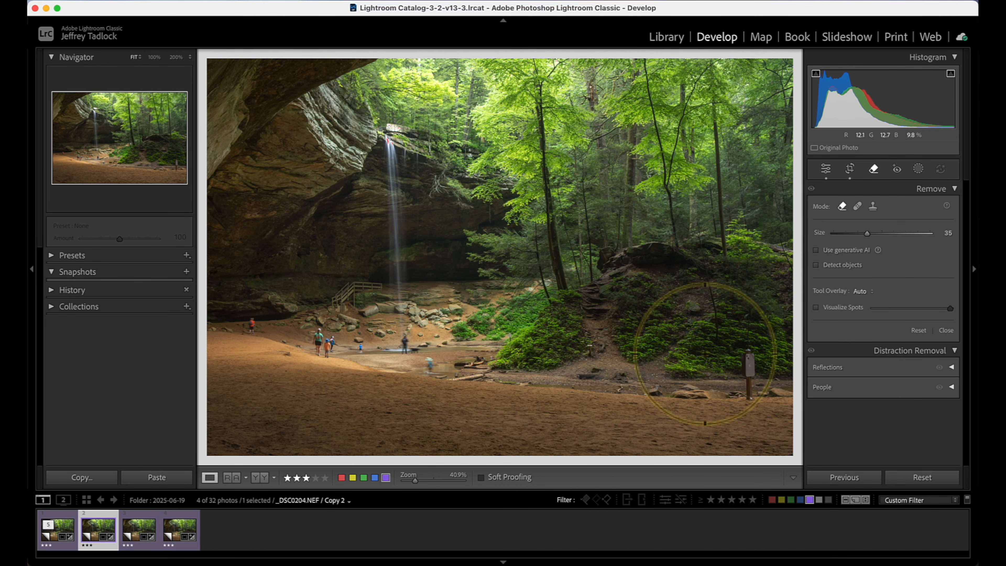
On Copy 2, paint over the signpost in Remove mode at size 36 without generative AI.
left_click(154, 57)
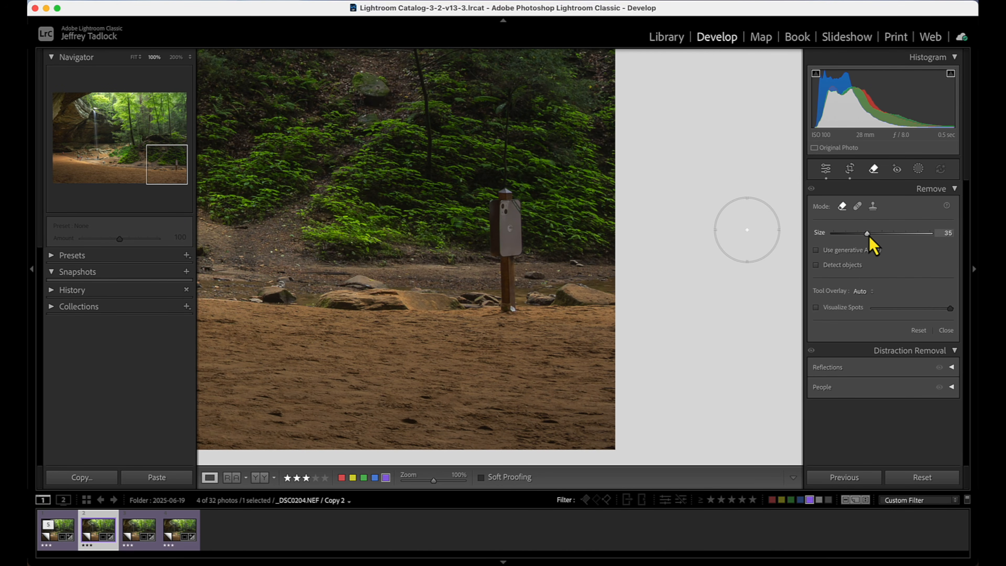
key("bracketleft")
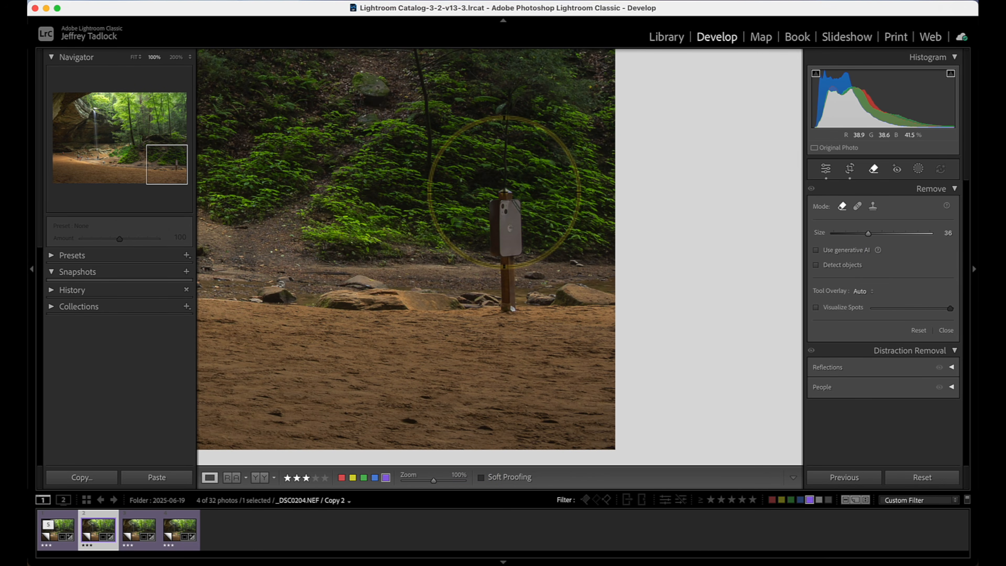
left_click_drag(504, 190, 507, 301)
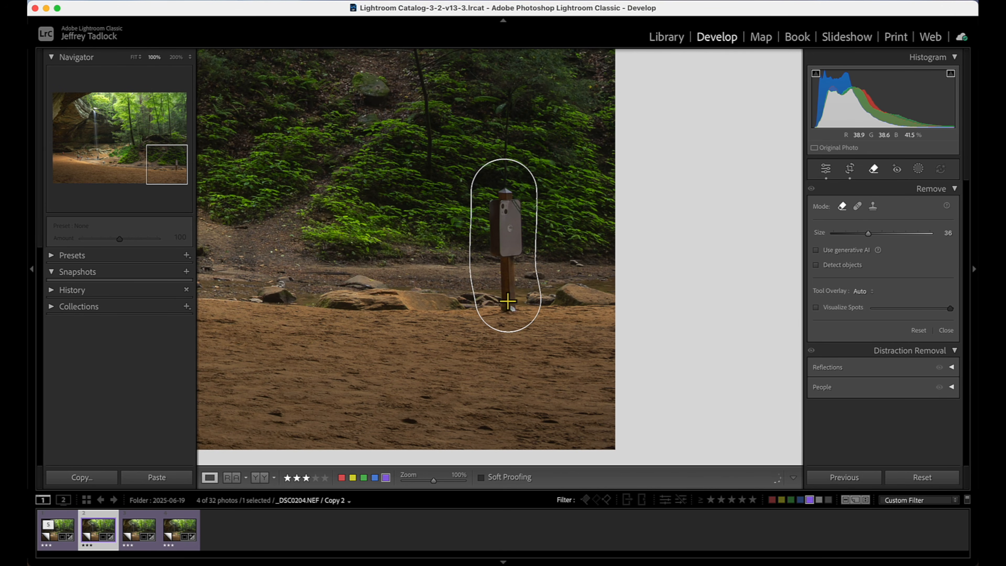
left_click_drag(568, 408, 548, 314)
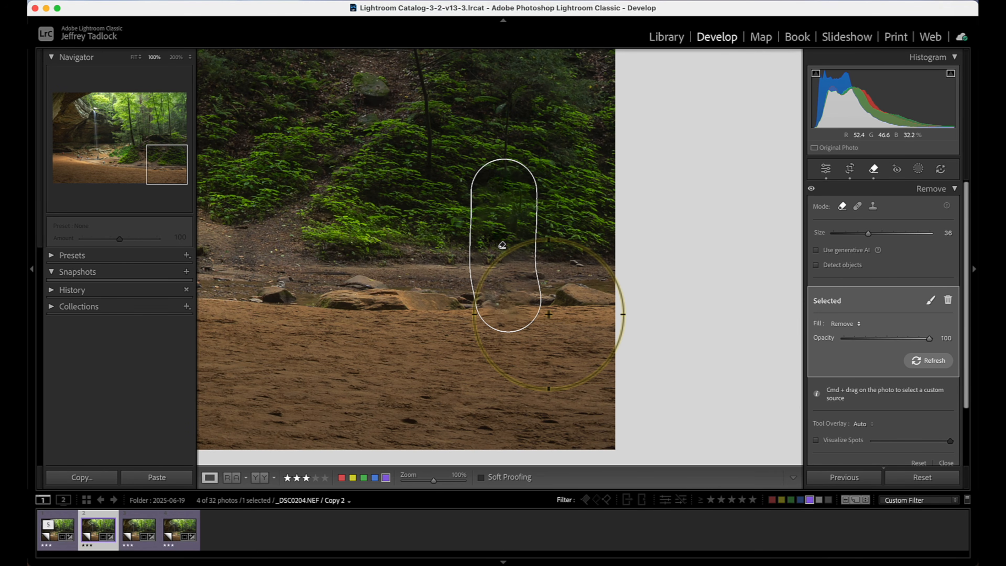
left_click_drag(549, 314, 551, 315)
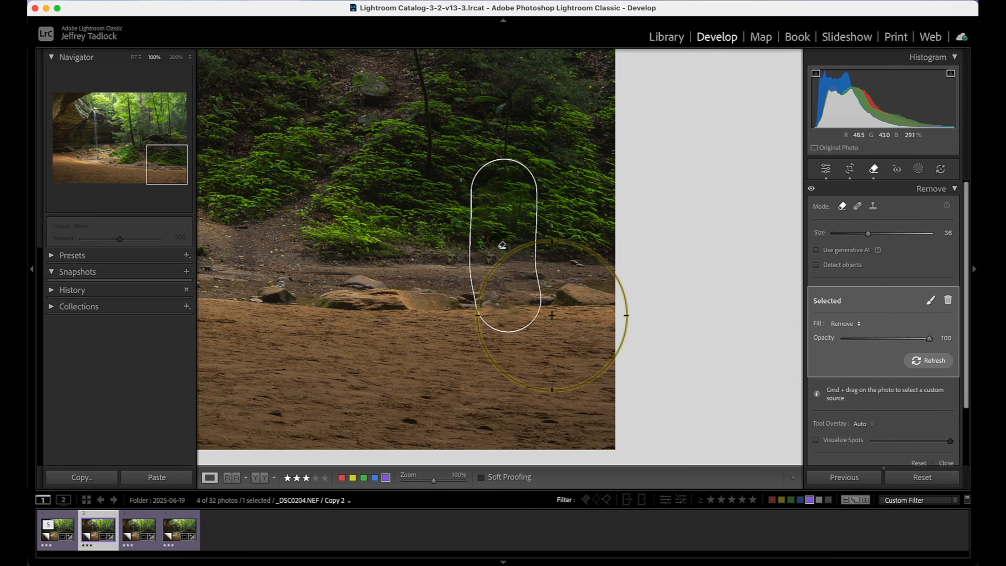
Undo the plain removal and remove the signpost with generative AI enabled at brush size 36.
key("super+z")
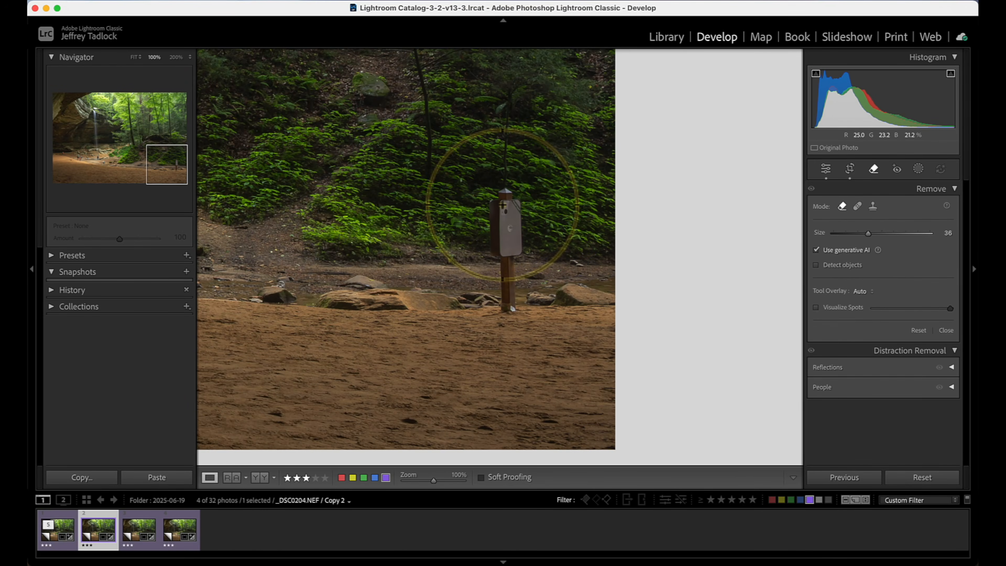
left_click_drag(502, 205, 507, 304)
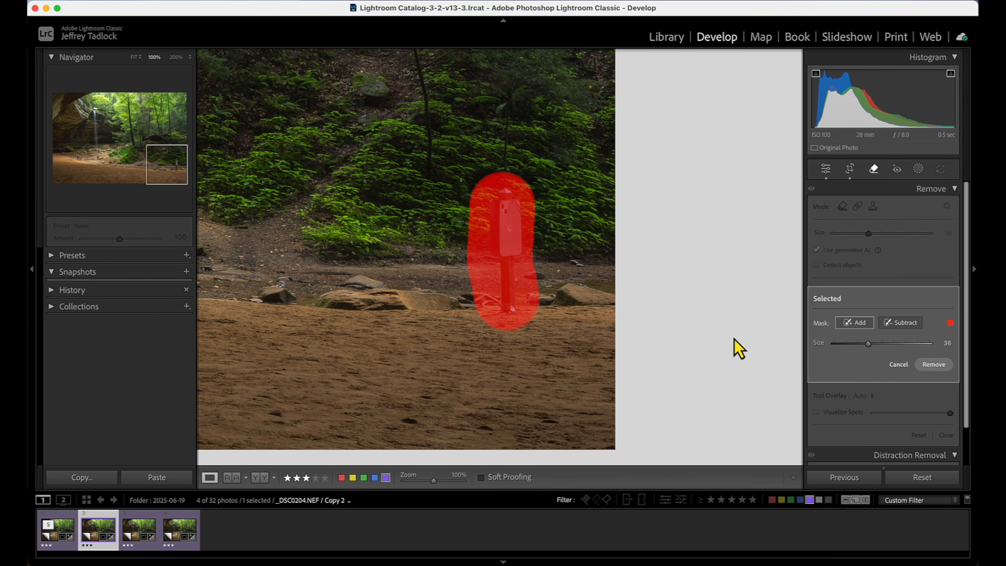
left_click(934, 365)
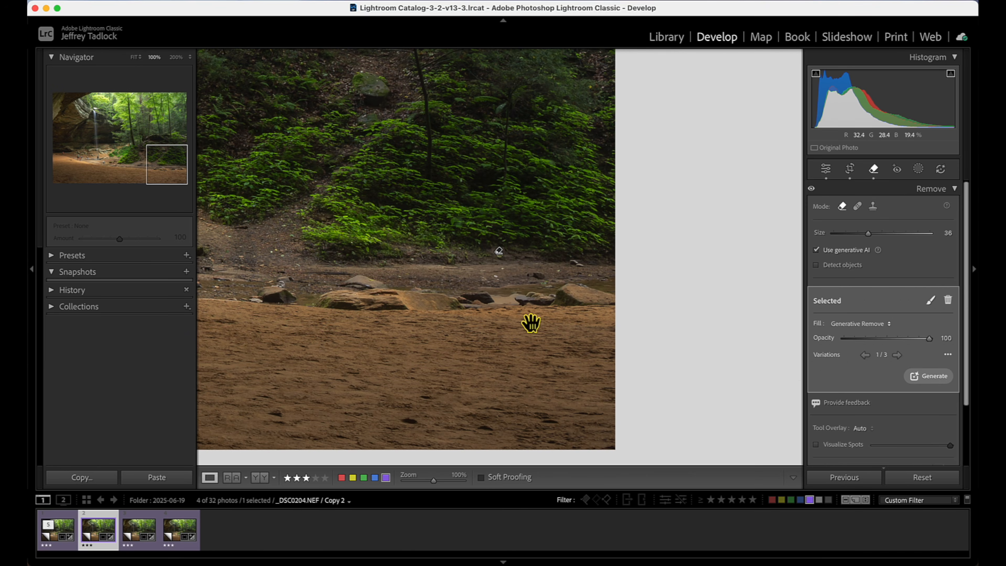
left_click_drag(505, 381, 477, 404)
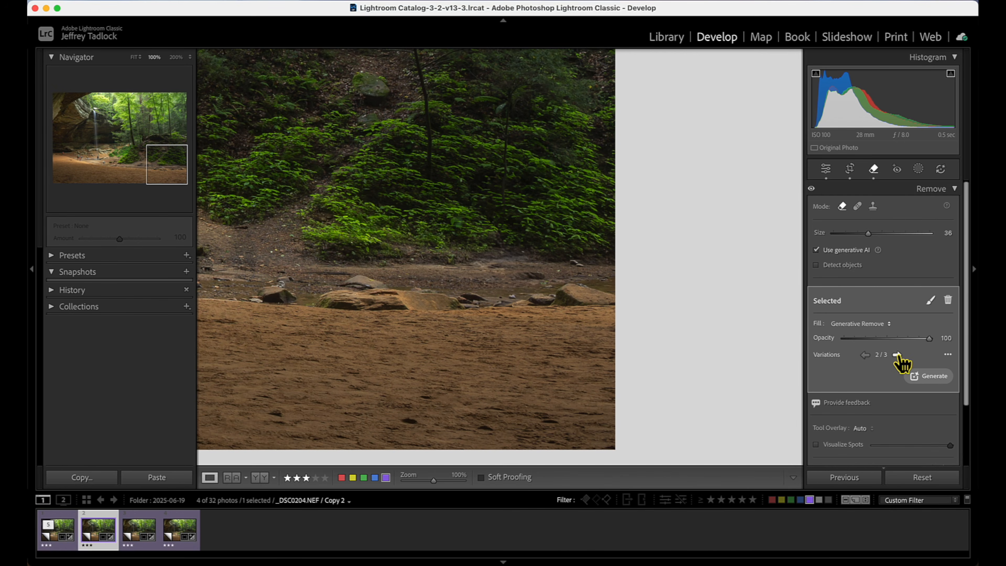
Compare the signpost removal's variations, generate a new set and choose variation 3 of 3.
left_click(897, 355)
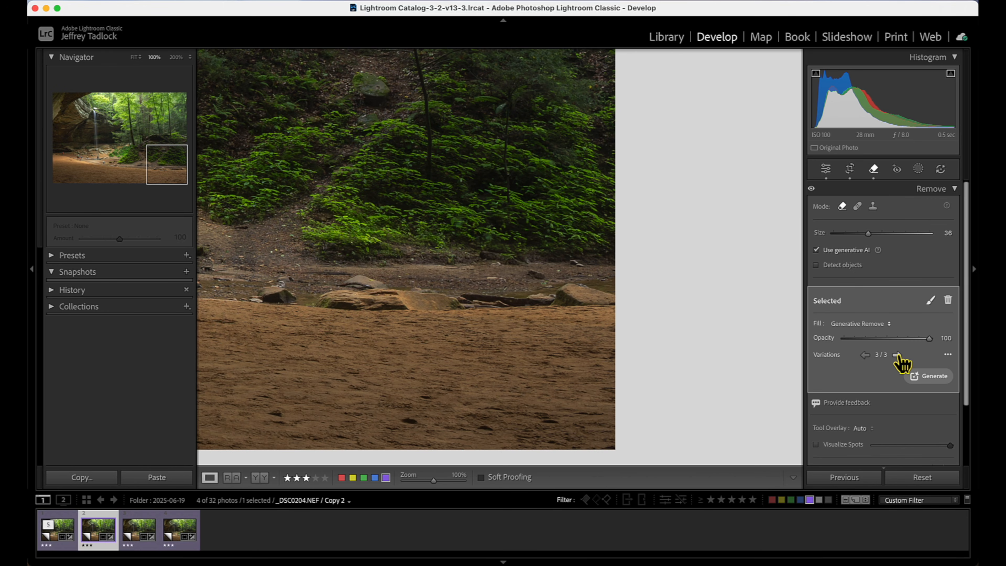
left_click(865, 354)
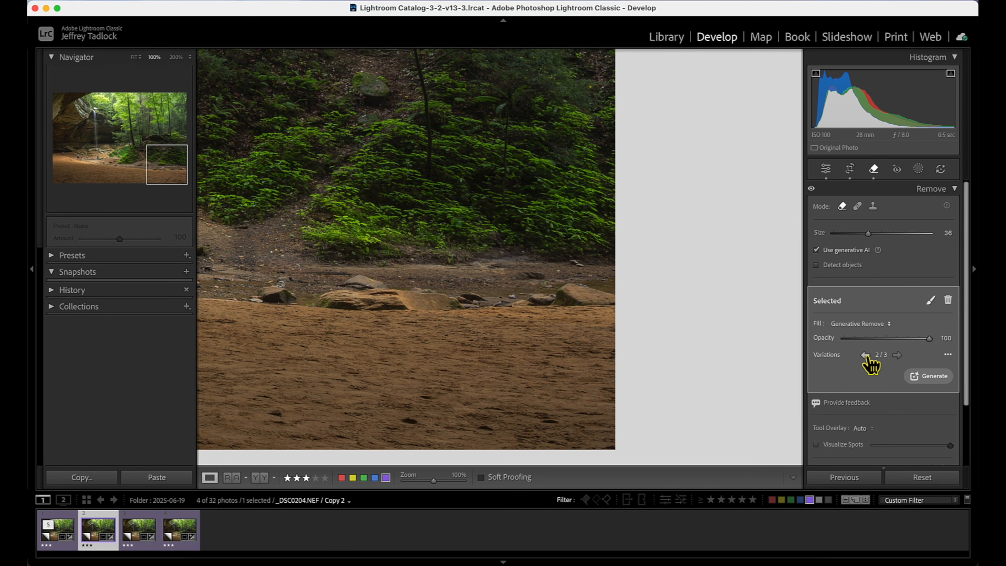
left_click(897, 355)
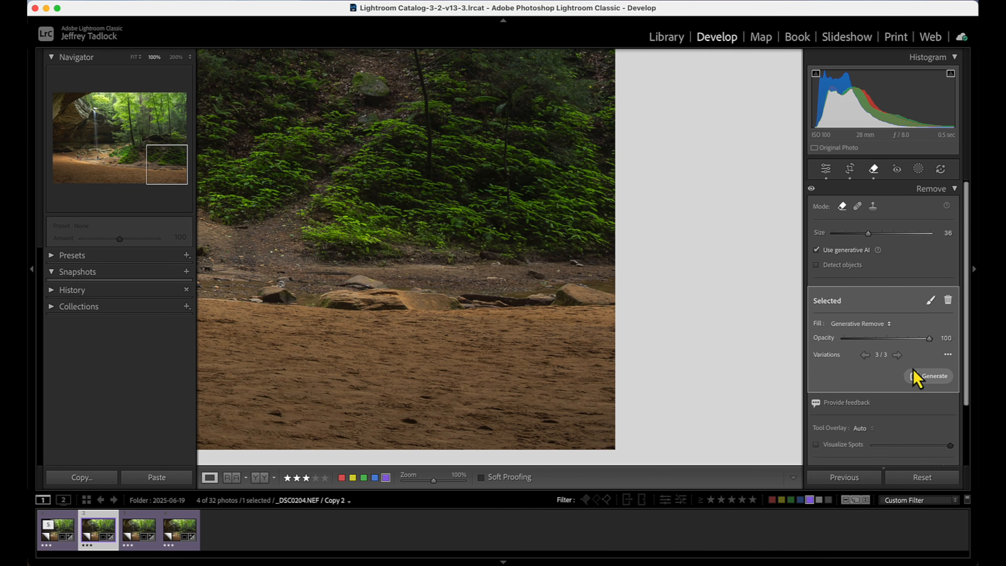
left_click(928, 376)
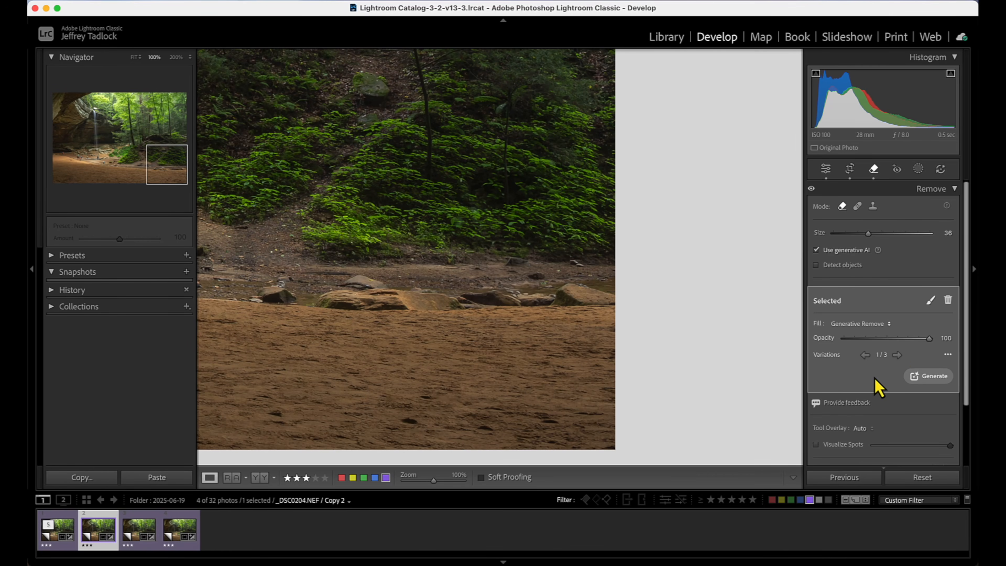
left_click(897, 355)
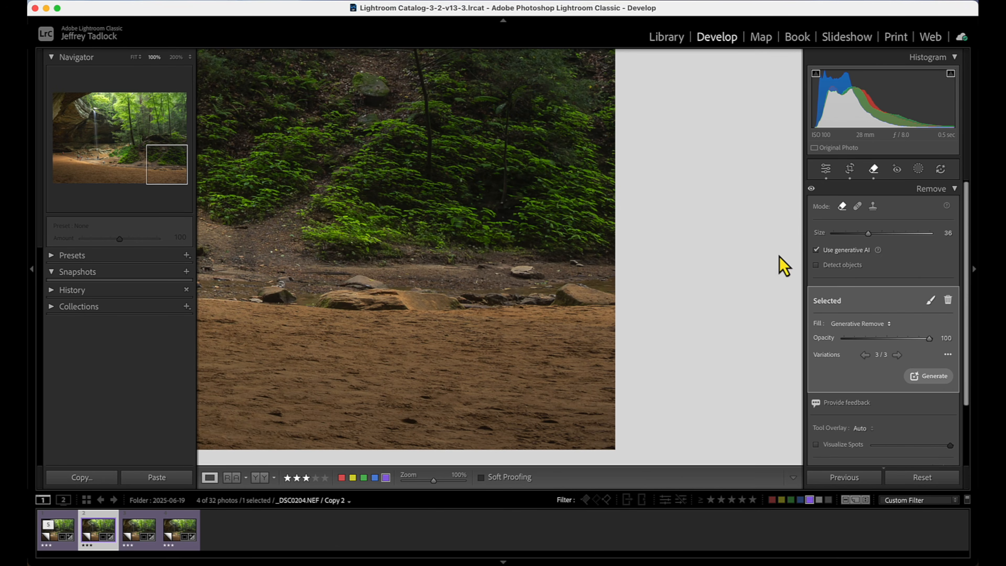
Remove the blurred person wading in the stream using generative AI with the brush size set to 24.
left_click(135, 58)
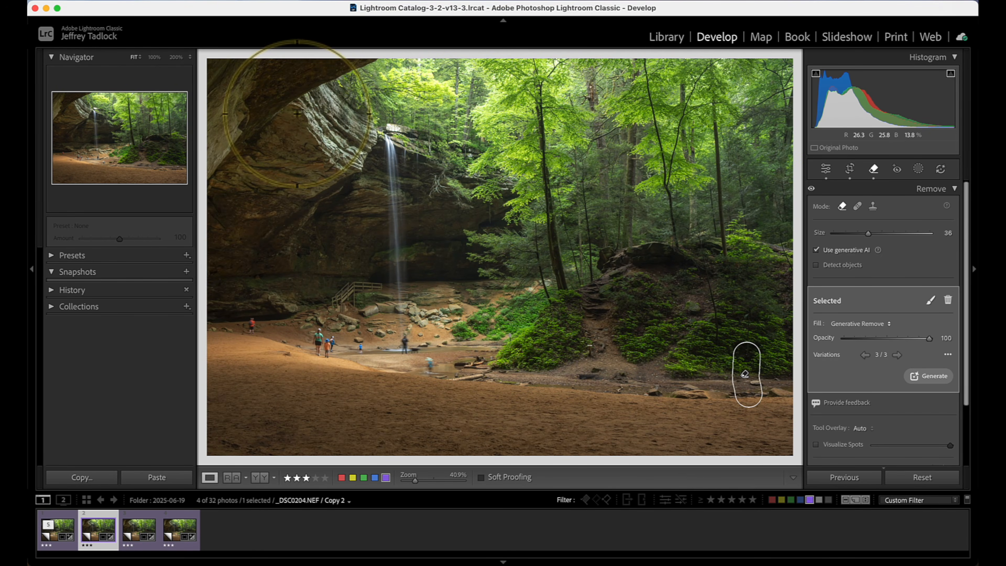
left_click(154, 58)
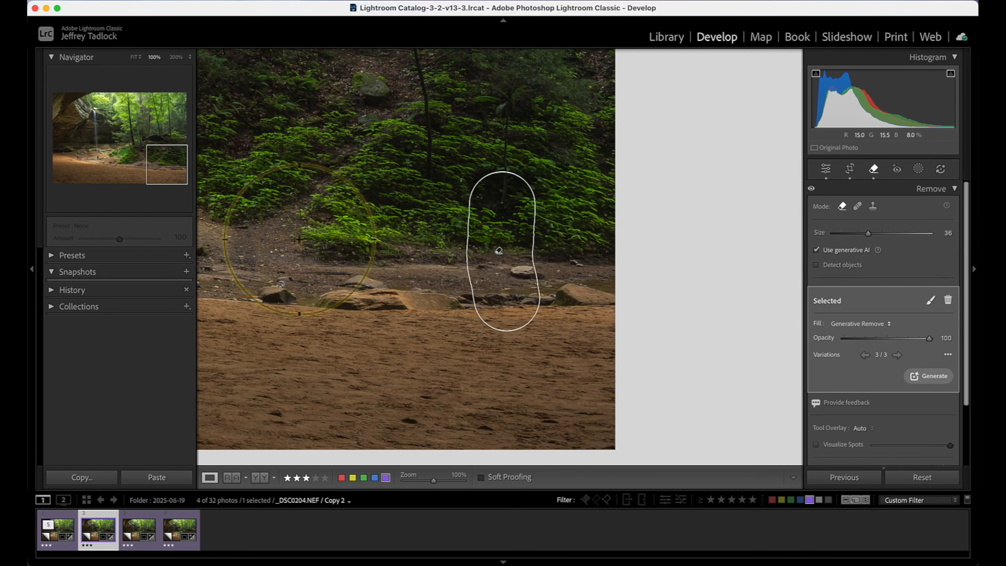
left_click(92, 158)
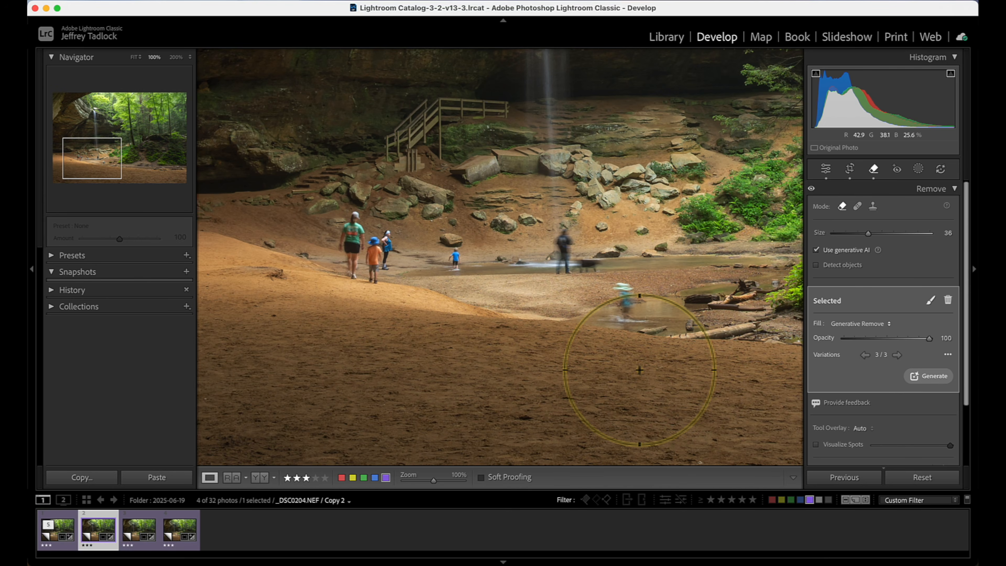
scroll(618, 366, "down", 5)
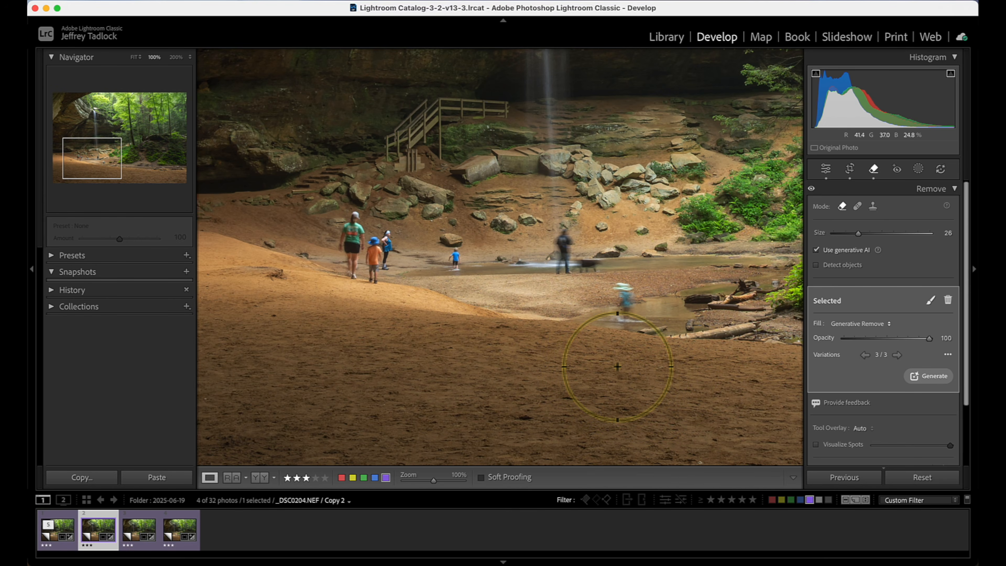
left_click_drag(618, 294, 628, 313)
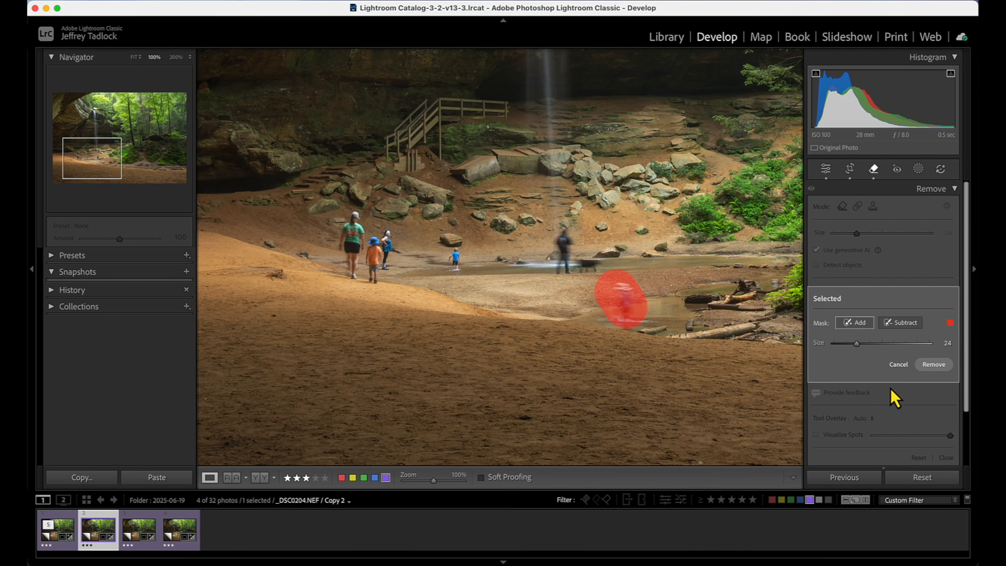
left_click(933, 364)
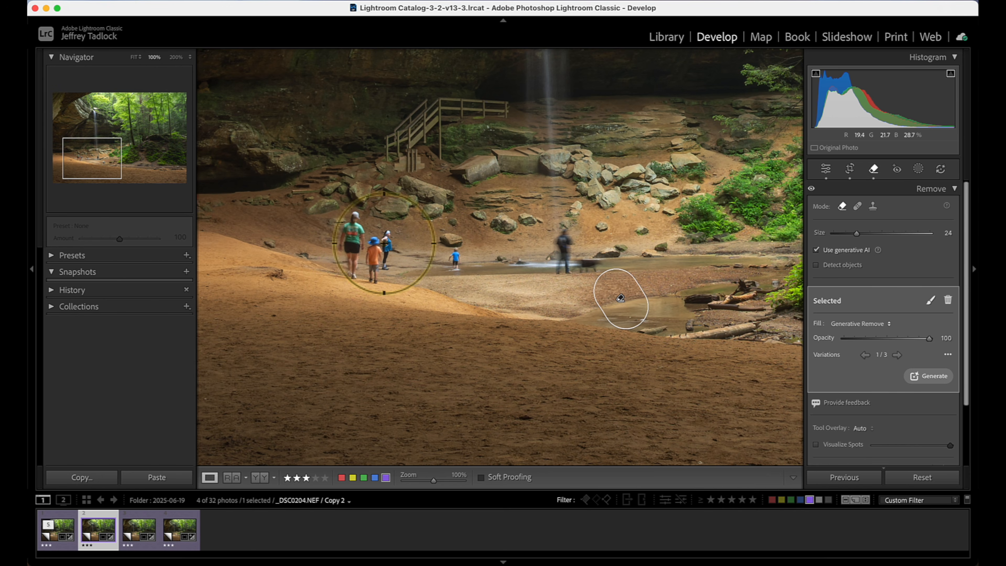
Remove the group of three people on the sand with generative AI at size 24 and inspect the result at 200%.
mouse_move(353, 215)
left_mouse_down()
mouse_move(360, 269)
mouse_move(398, 243)
mouse_move(388, 244)
left_mouse_up()
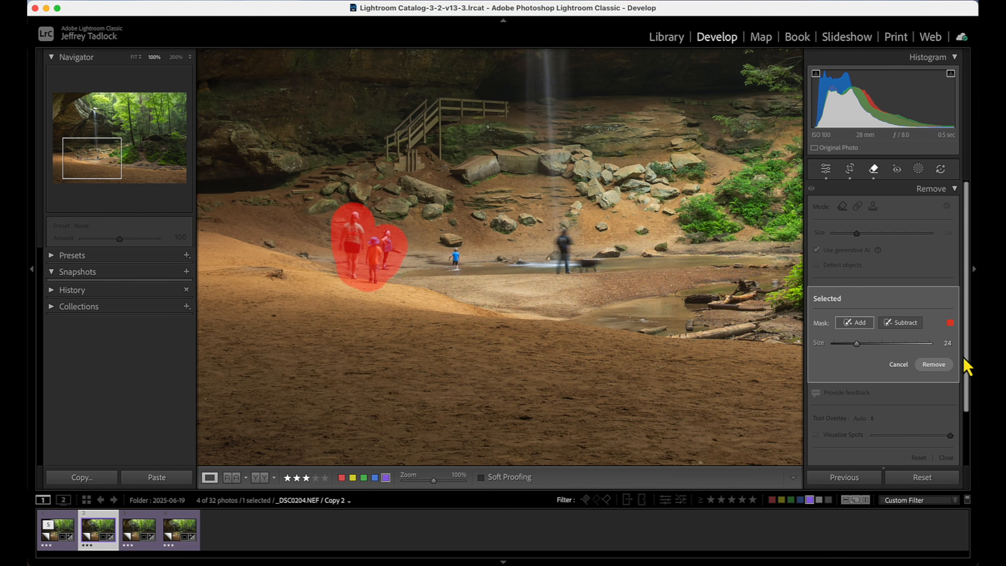
left_click(939, 364)
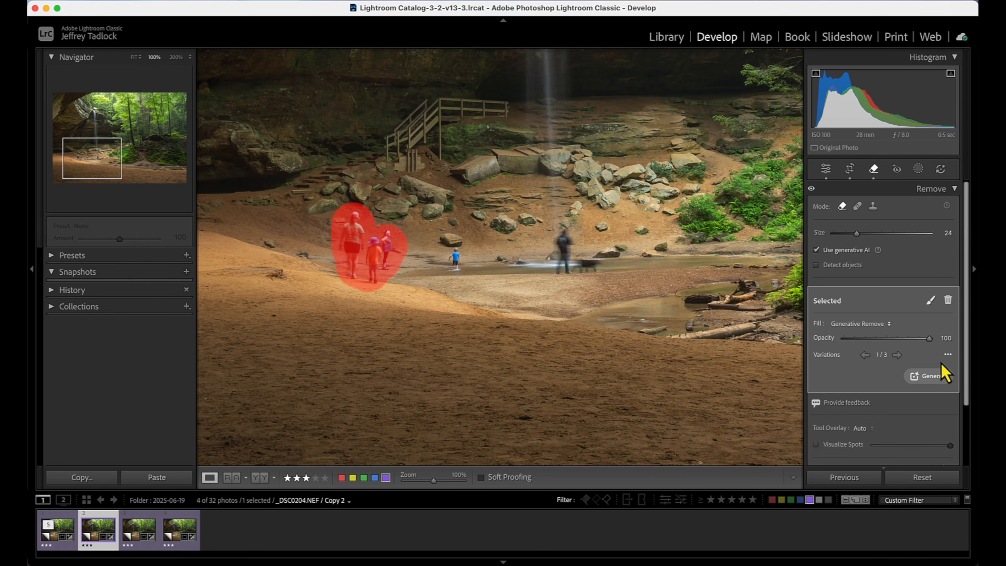
left_click(174, 58)
key("super+z")
left_click_drag(92, 159, 83, 158)
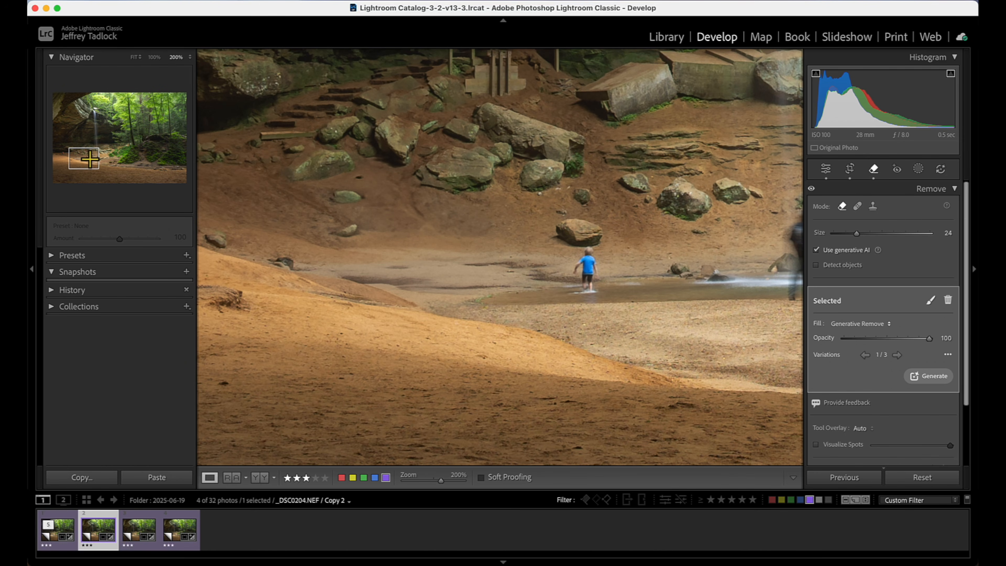
left_click_drag(382, 206, 416, 289)
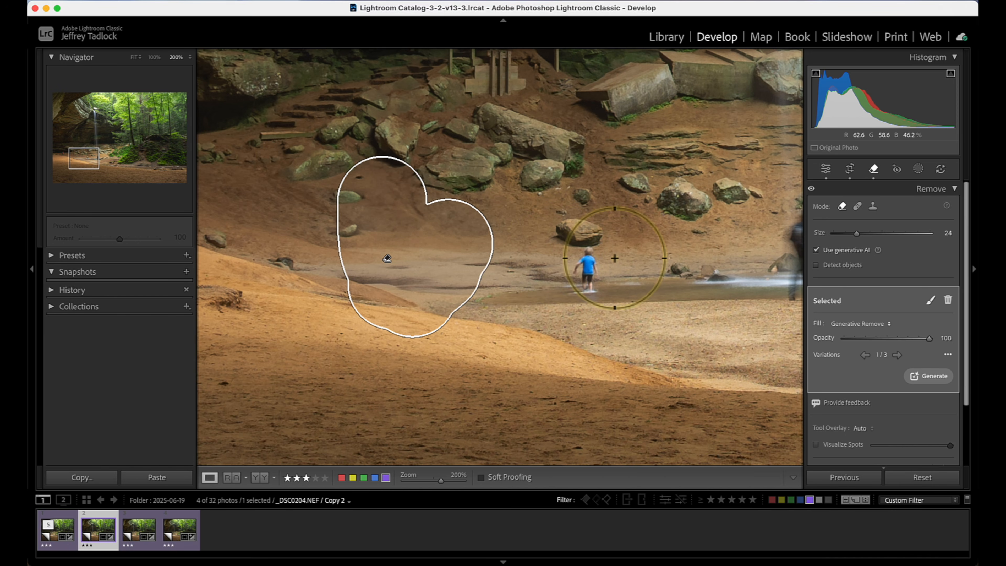
Remove the child in the blue shirt at the water's edge, compare the generated variations and choose variation 2 of 3.
left_click_drag(587, 267, 587, 279)
left_click(587, 280)
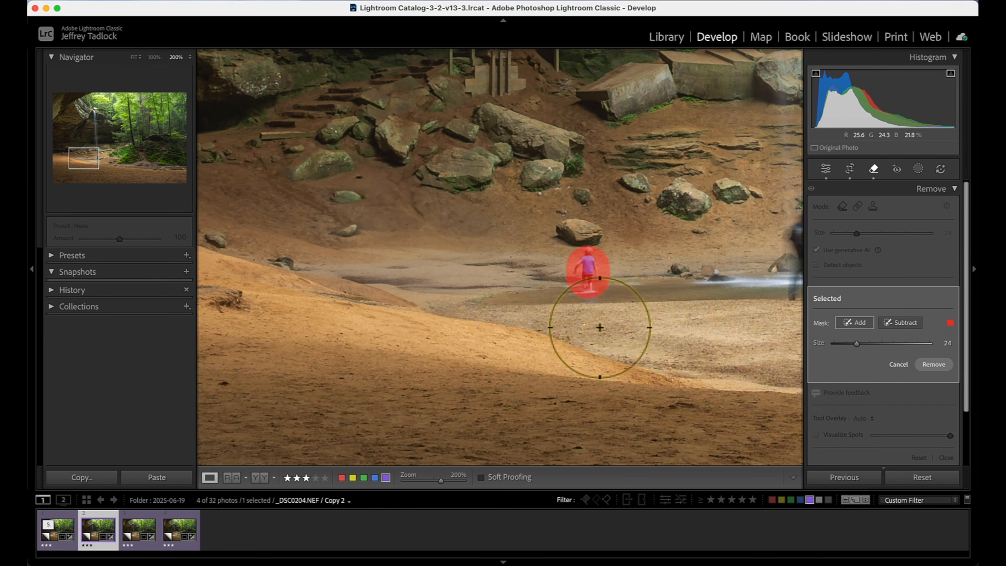
left_click(933, 365)
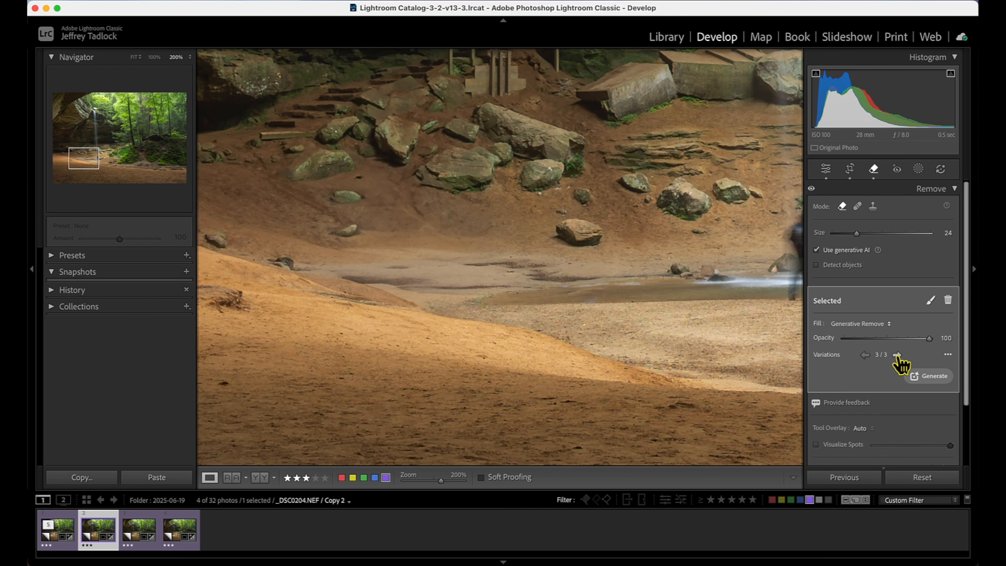
left_click(866, 355)
left_click(865, 355)
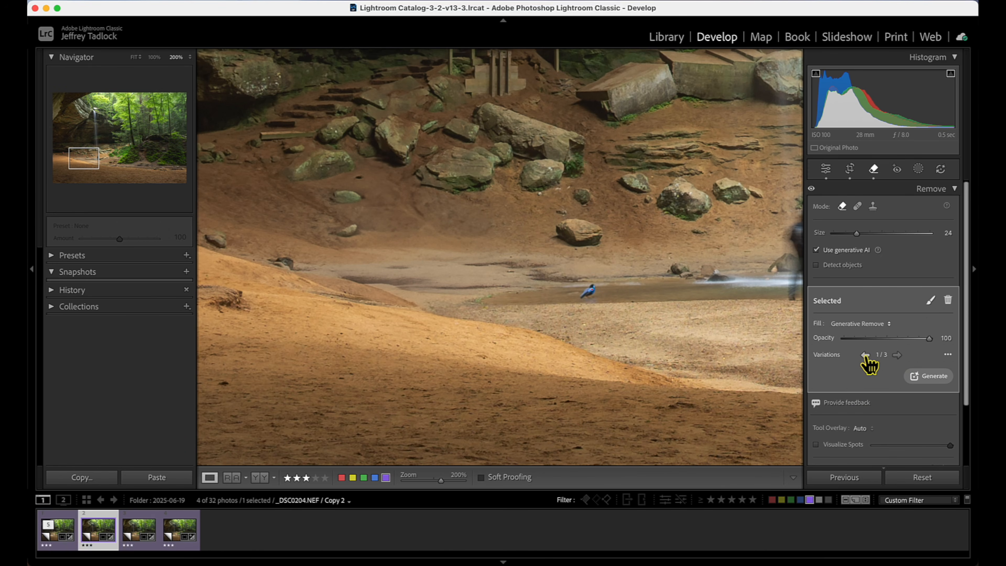
left_click(897, 356)
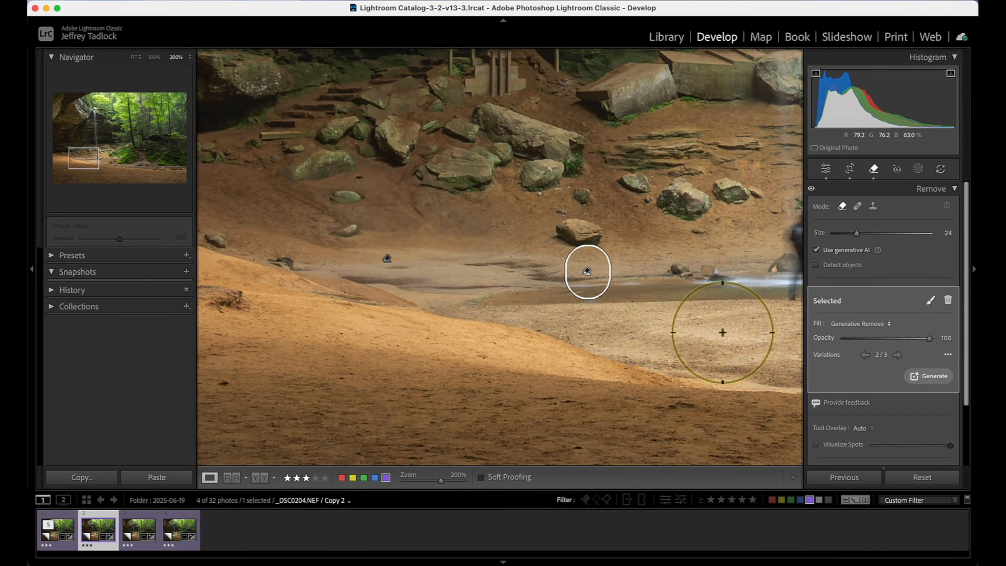
Remove the person in the orange shirt beside the dark rock overhang with generative AI at size 24.
left_click(154, 57)
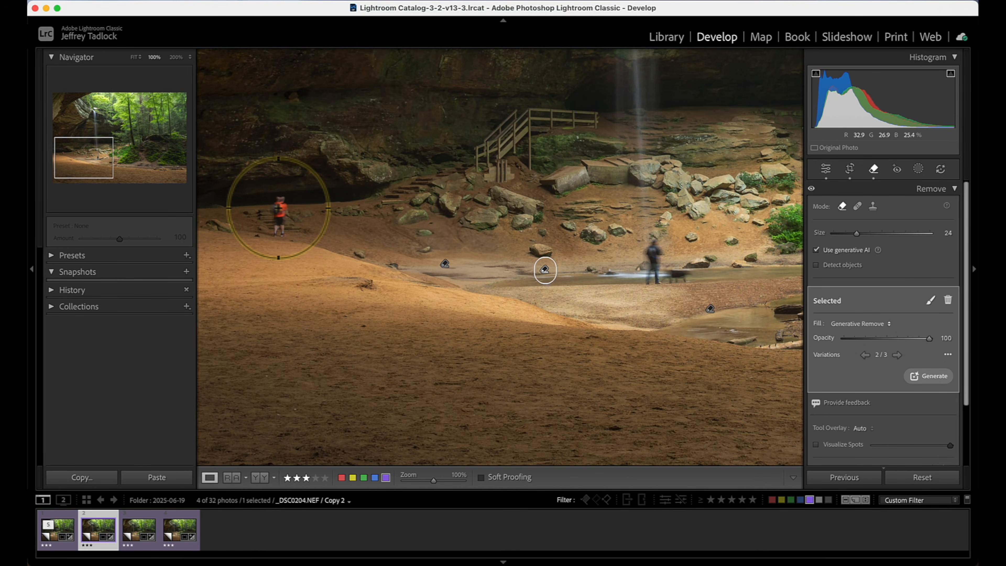
left_click_drag(278, 207, 277, 214)
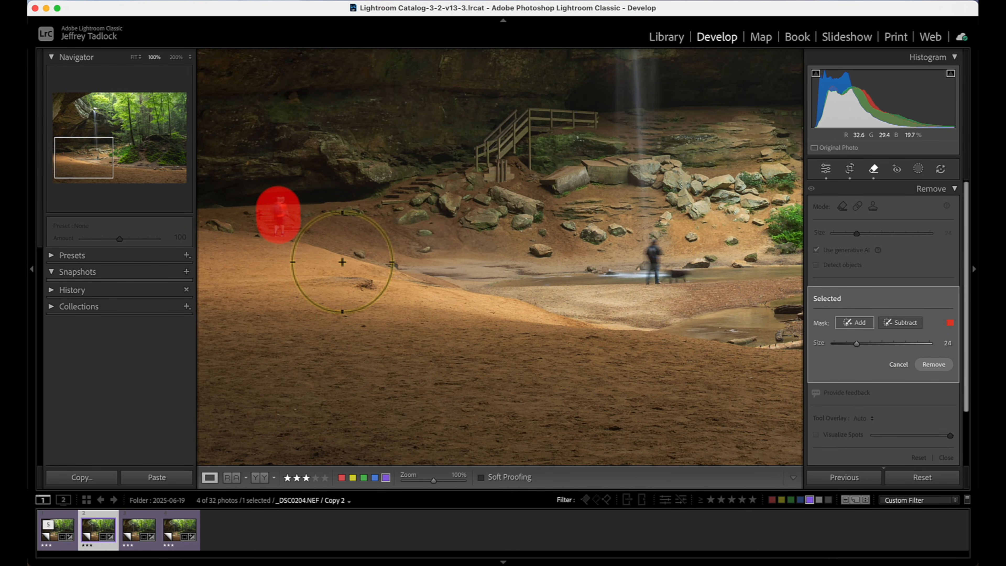
left_click(933, 365)
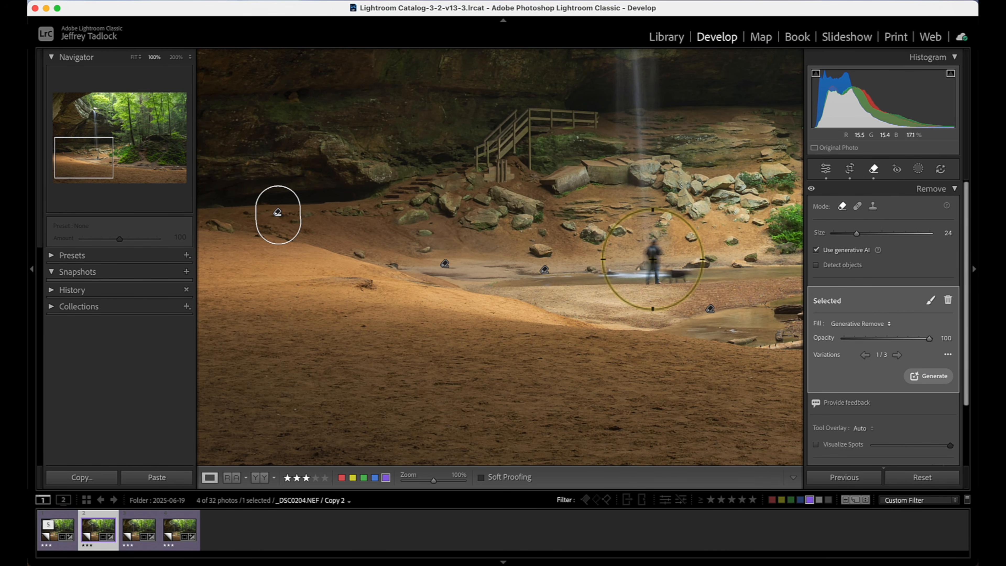
Remove the person and dog at the base of the waterfall with generative AI and check the whole photo.
mouse_move(653, 258)
left_mouse_down()
mouse_move(652, 269)
mouse_move(691, 274)
left_mouse_up()
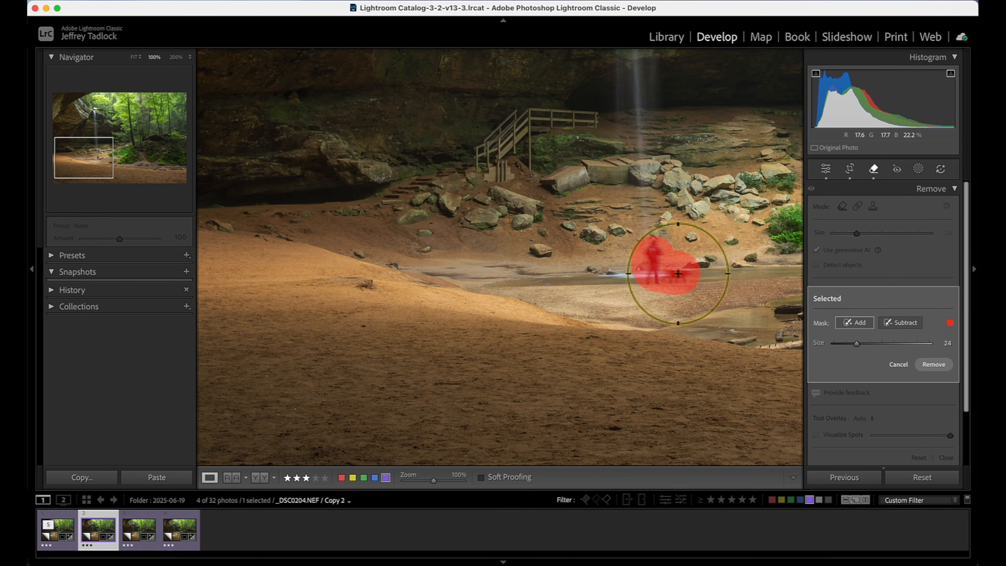
left_click(944, 365)
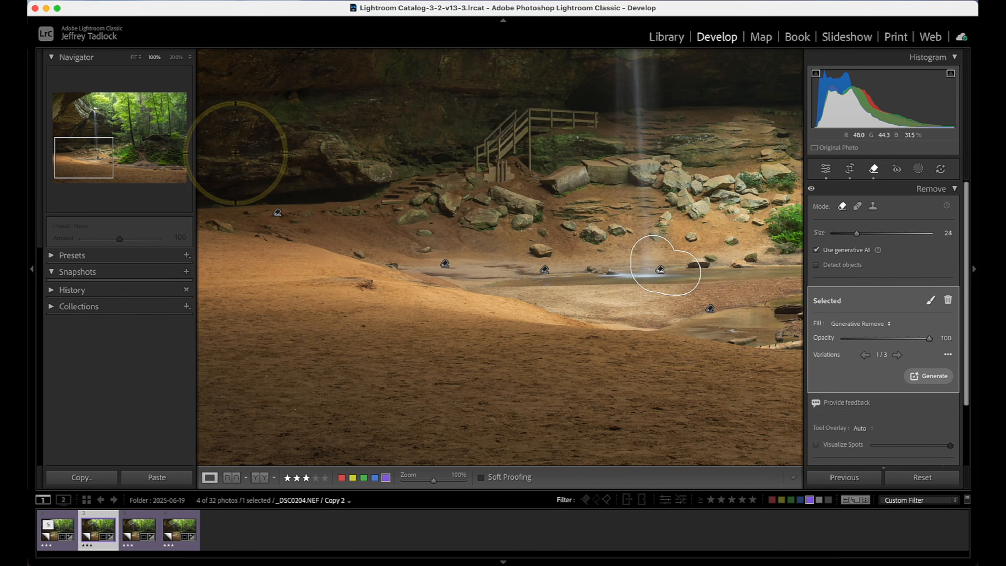
left_click(134, 58)
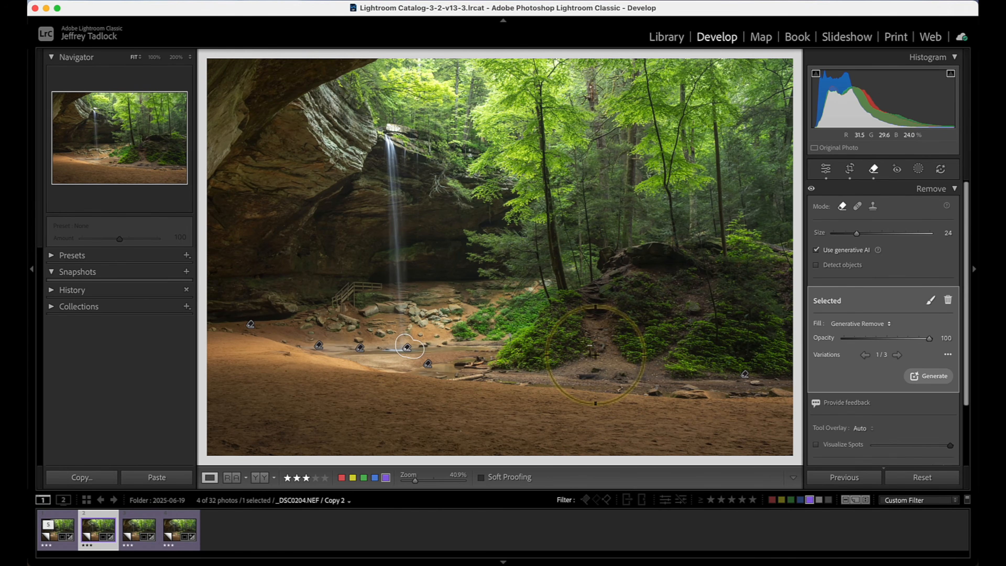
Remove the small trail sign at the foot of the hillside path with generative AI at size 24.
left_click(176, 57)
left_click(145, 163)
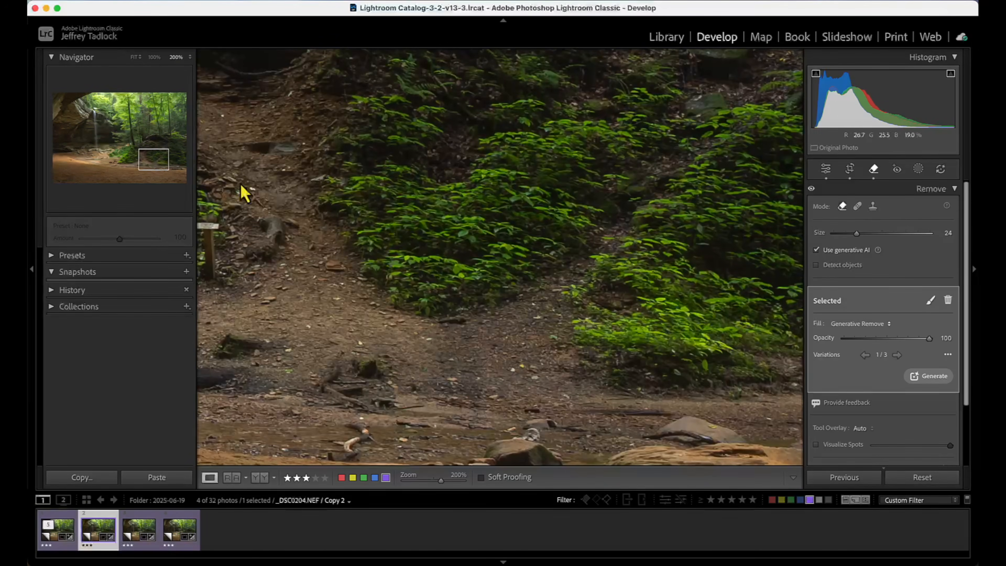
left_click(142, 154)
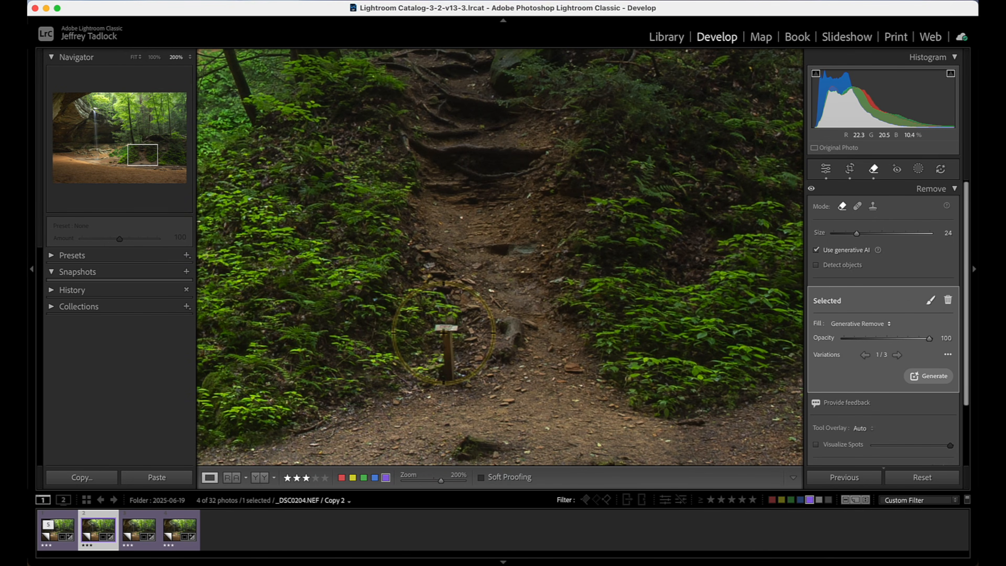
left_click(930, 300)
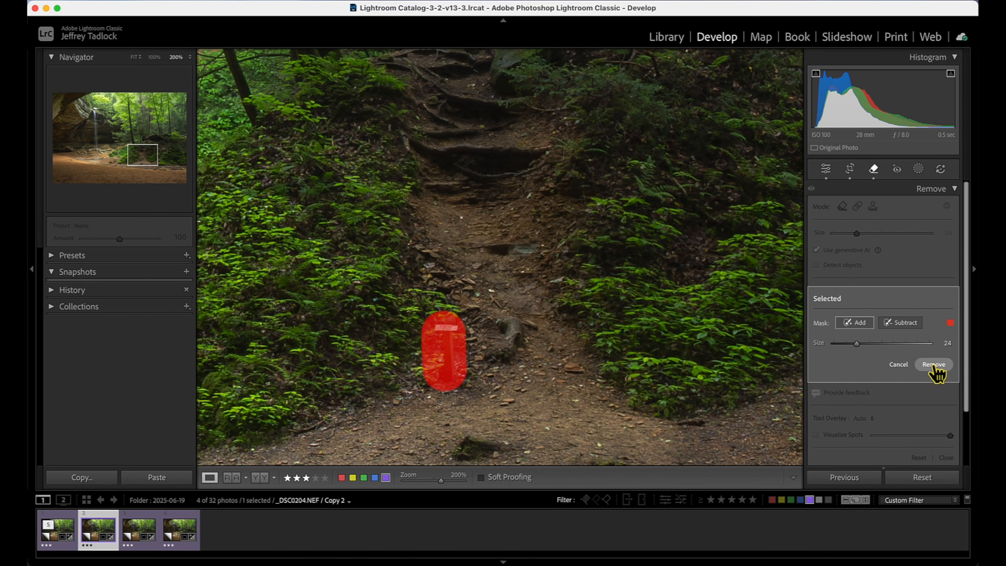
left_click(933, 364)
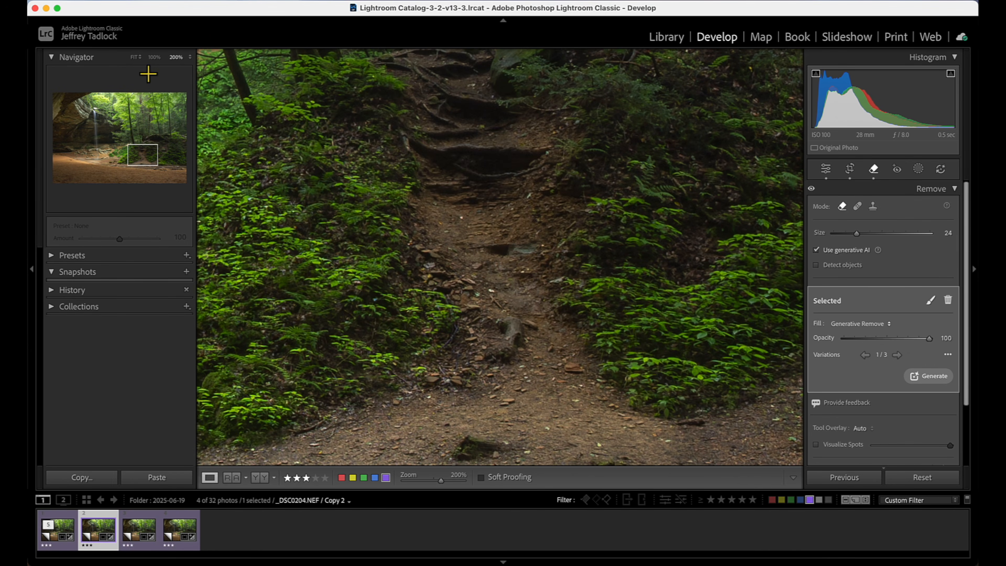
left_click(134, 59)
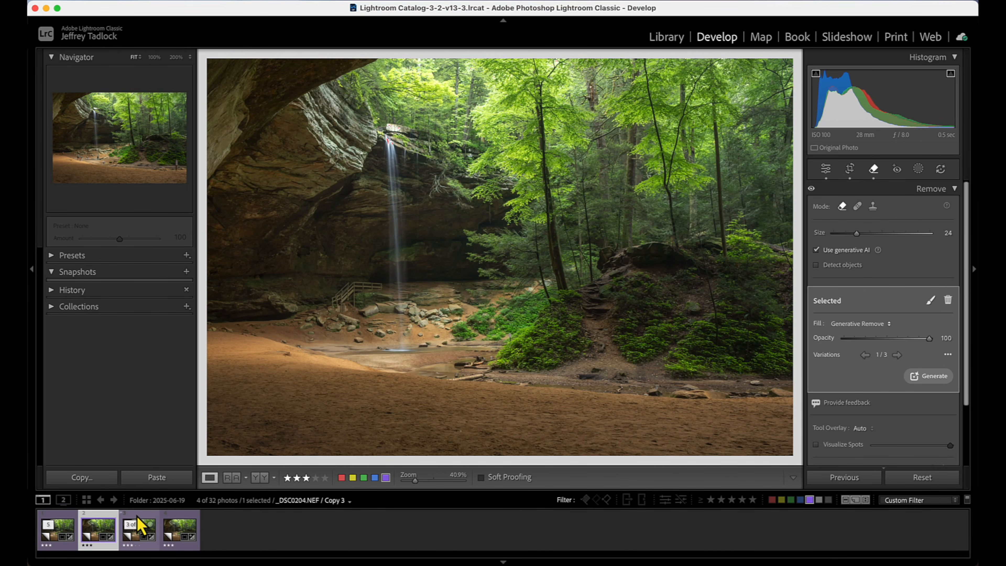
On Copy 3, view the Reflections options under Distraction Removal, close them and run People detection.
left_click(139, 527)
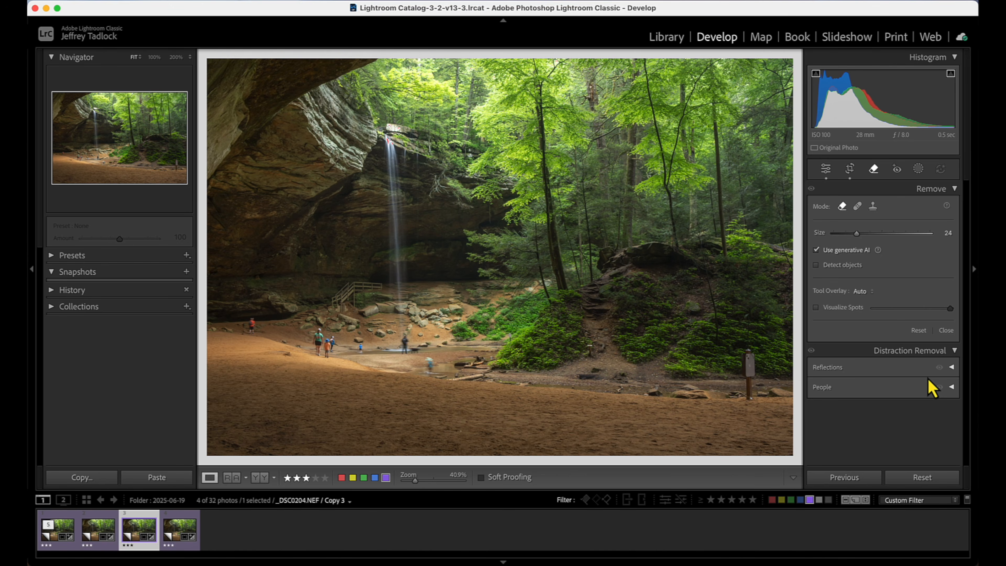
left_click(951, 368)
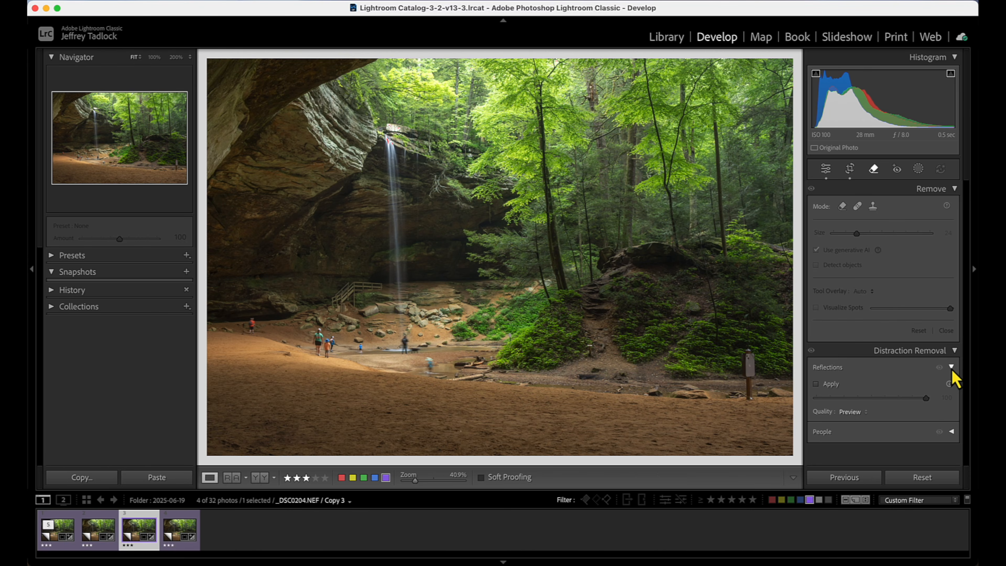
left_click(951, 367)
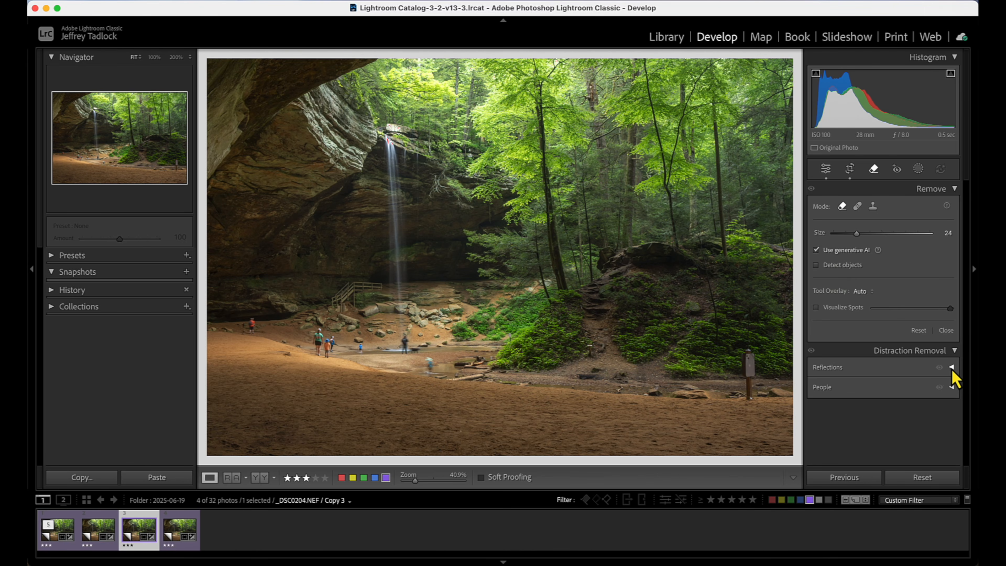
left_click(951, 387)
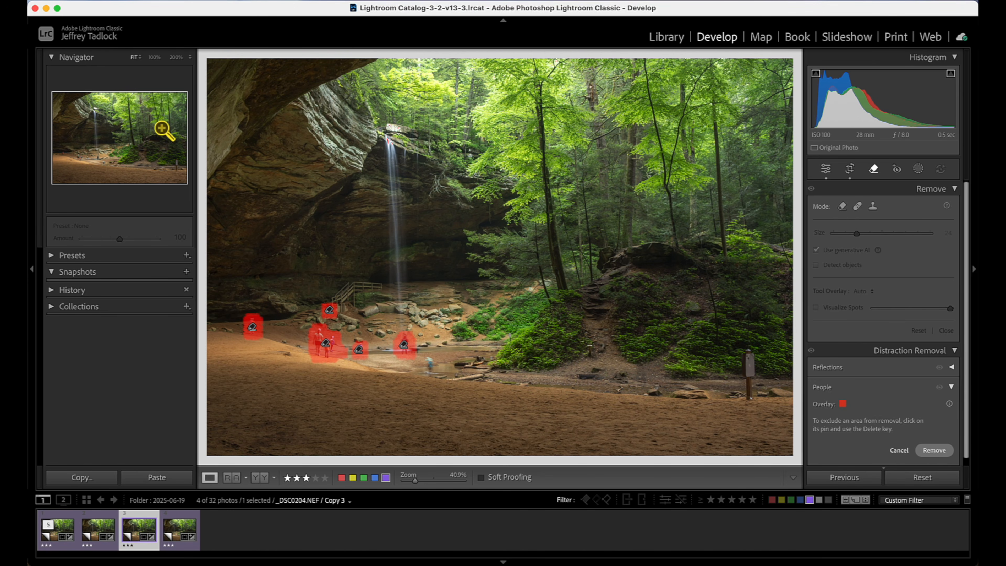
Exclude the wrongly marked area beside the wooden stairs from People removal and remove the remaining detected people.
left_click(154, 57)
left_click_drag(153, 156, 96, 155)
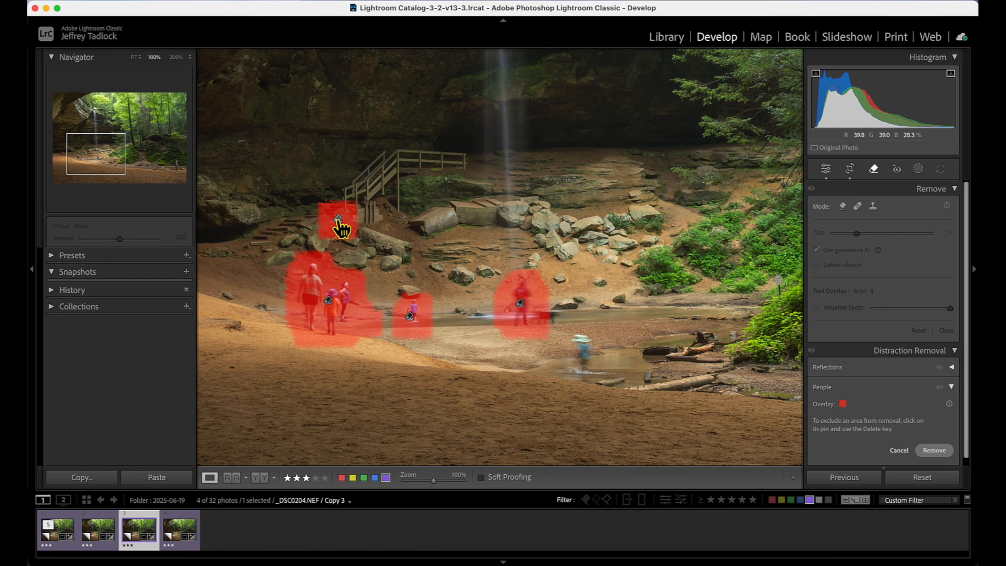
left_click(338, 219)
key("Delete")
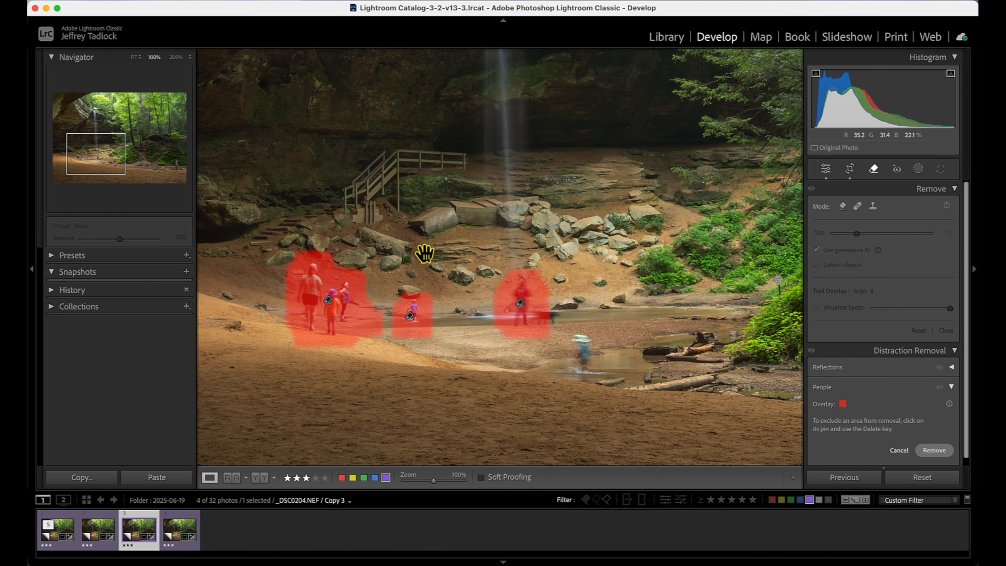
scroll(498, 315, "down", 2)
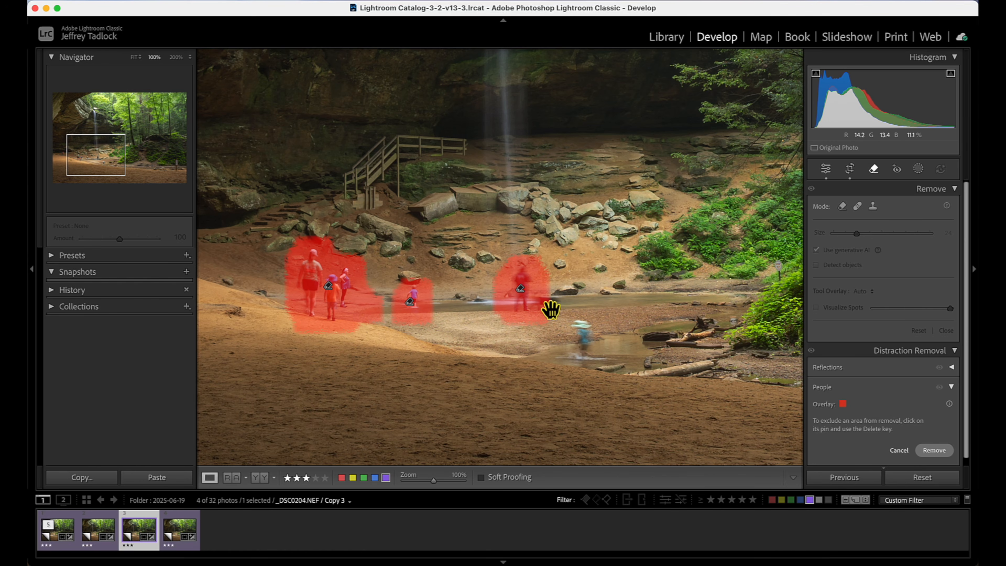
left_click(934, 451)
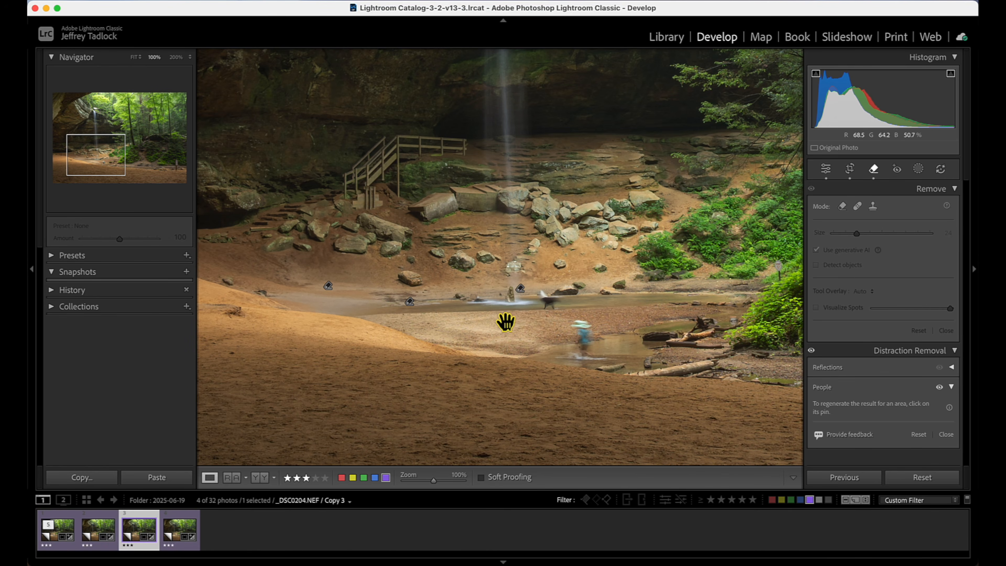
Select the People removal area at the base of the waterfall, compare its generated variations and keep variation 3.
left_click(522, 289)
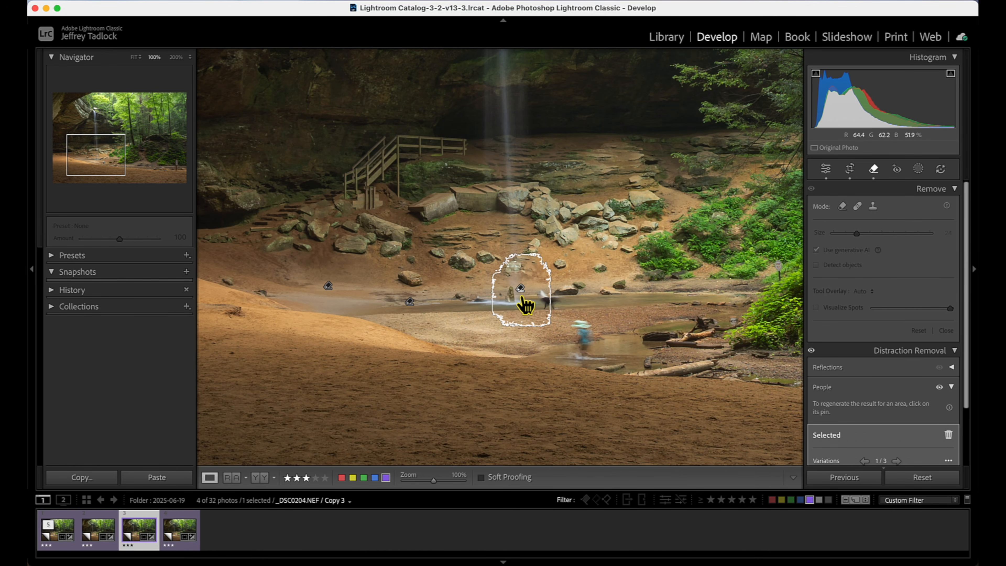
scroll(865, 361, "down", 3)
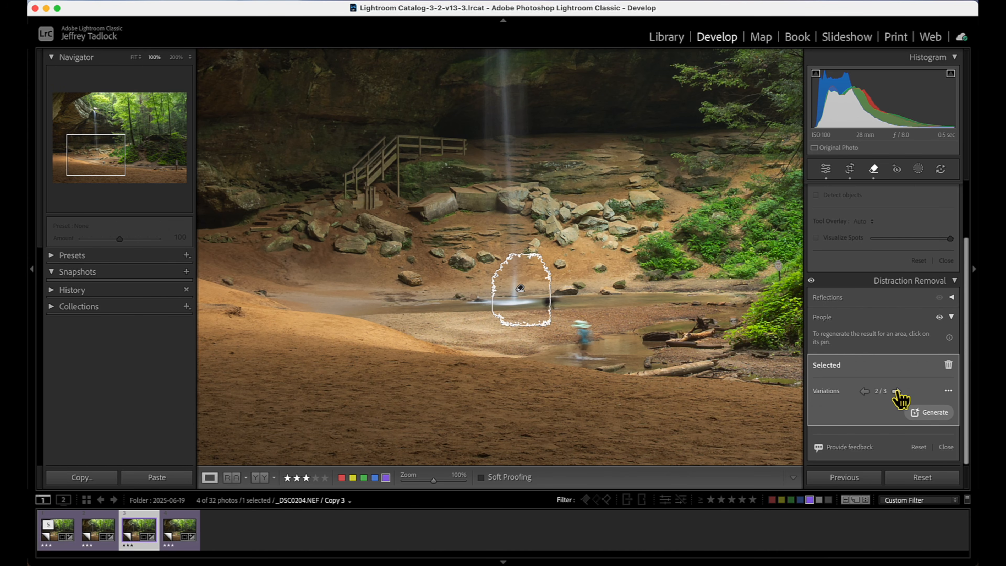
left_click(897, 391)
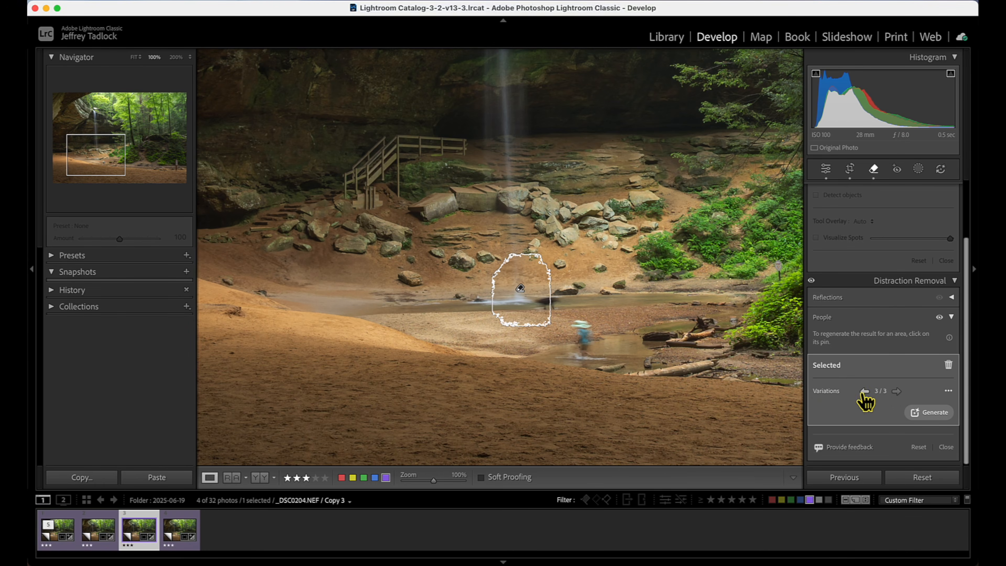
left_click(864, 391)
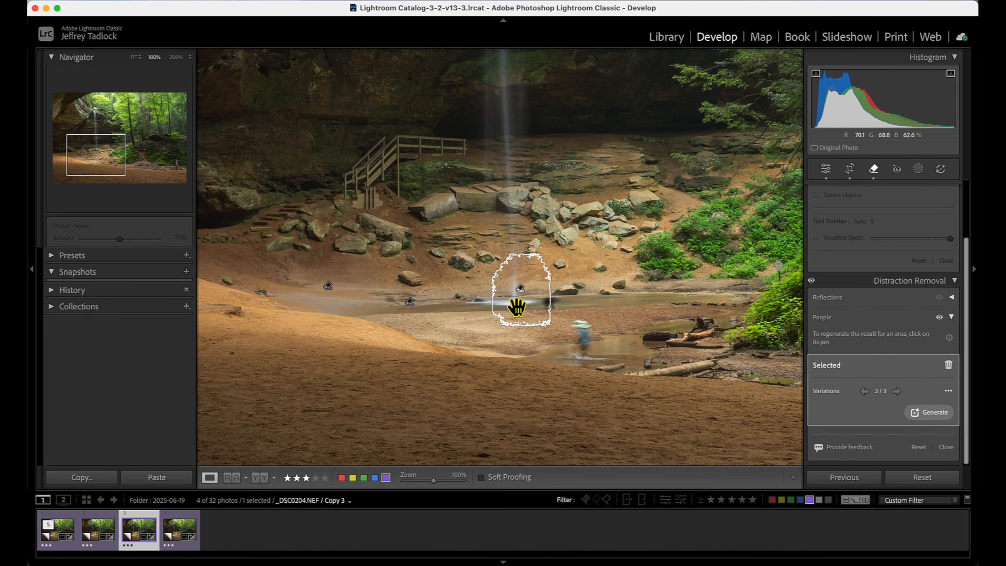
left_click(897, 391)
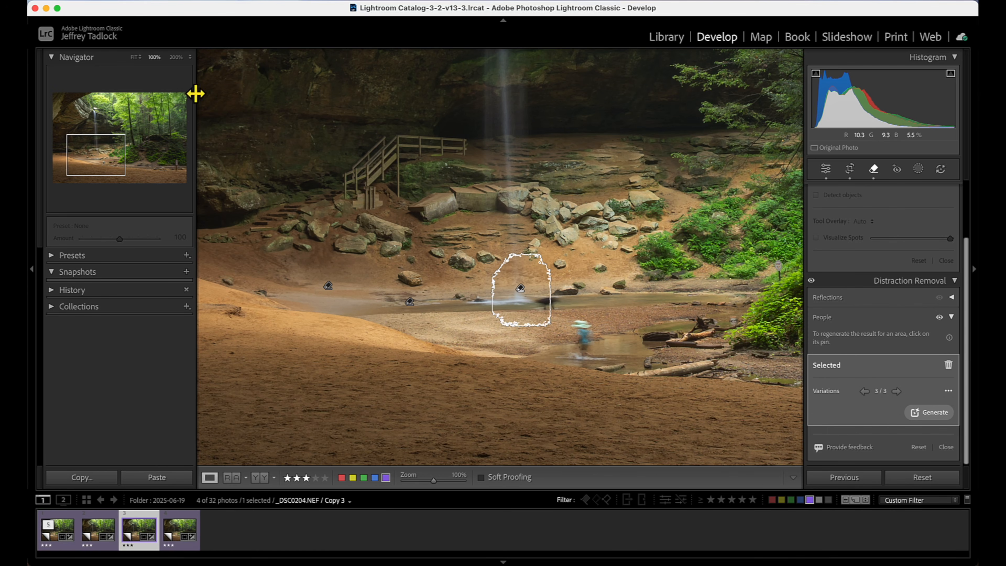
Remove the blurred person wading in the stream with the generative AI Remove brush at size 20.
left_click(135, 57)
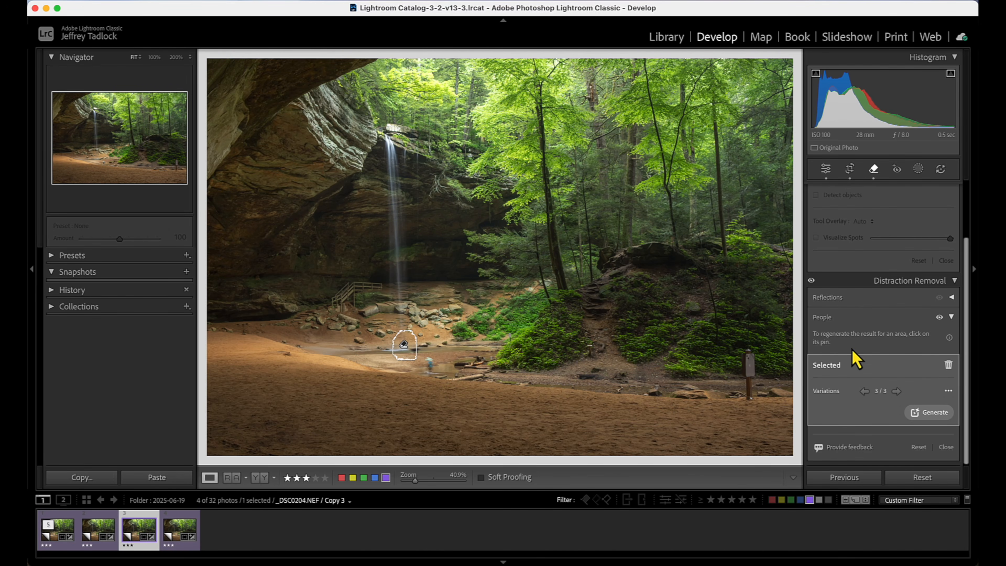
scroll(891, 244, "up", 3)
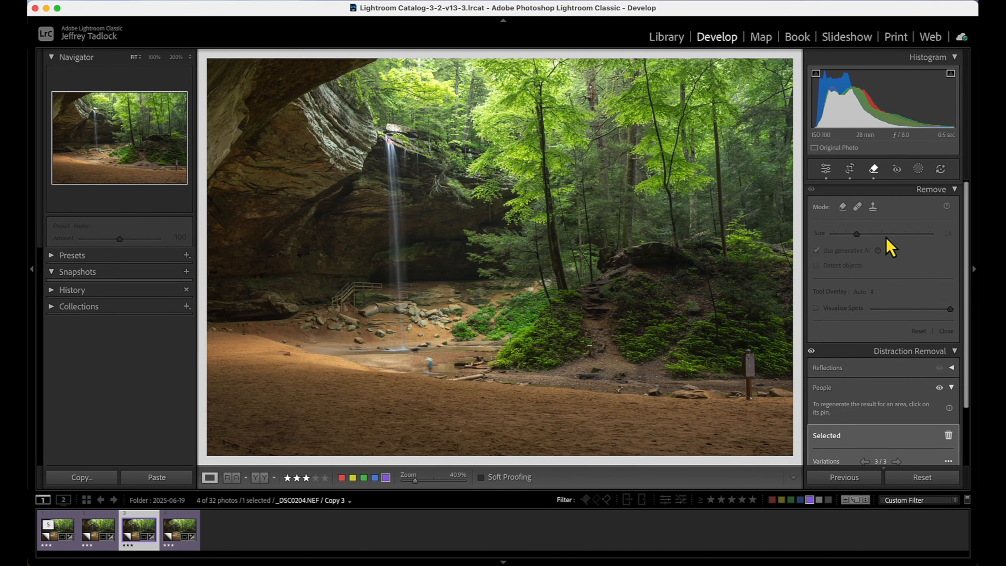
left_click(842, 207)
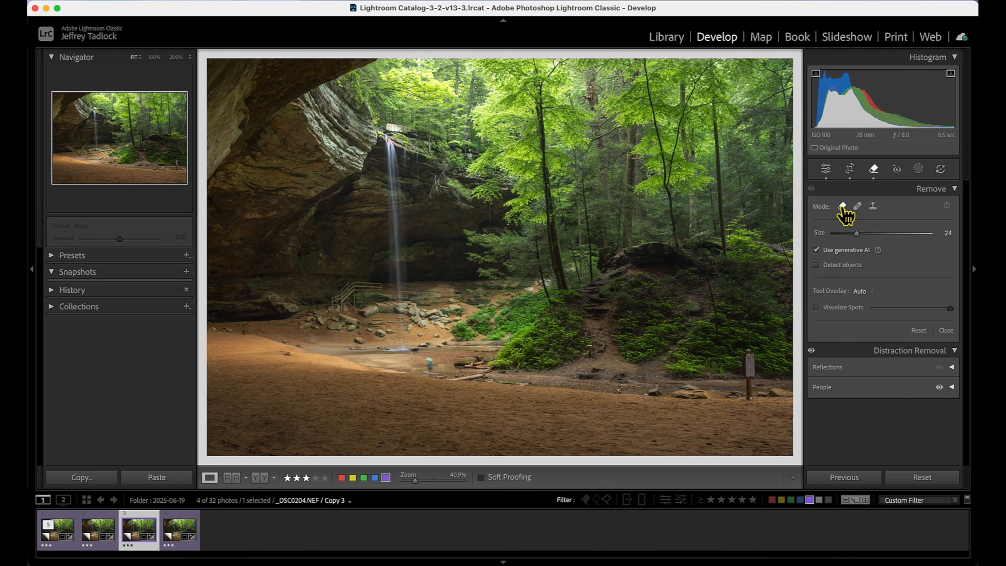
scroll(433, 368, "down", 1)
scroll(433, 368, "down", 3)
left_click(431, 365)
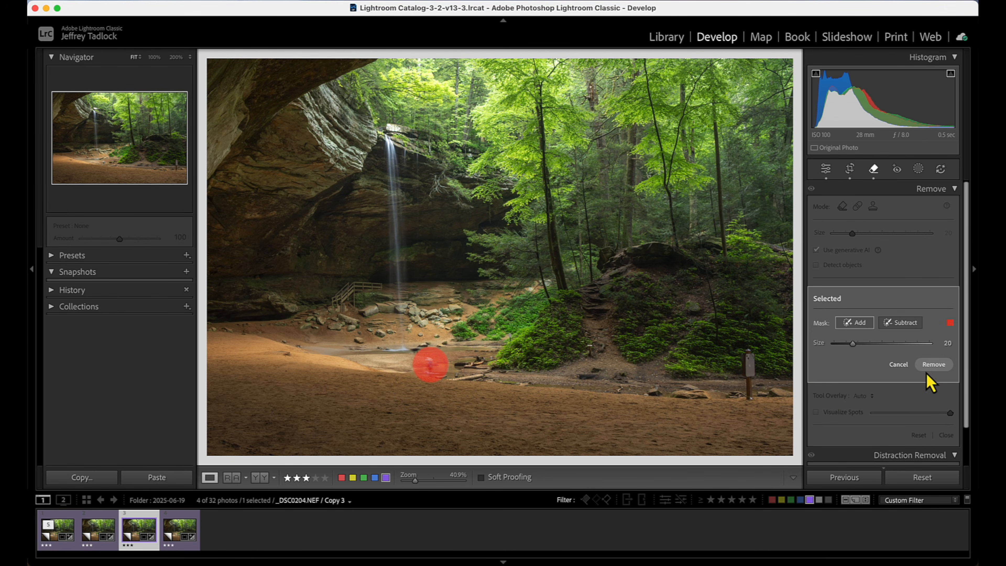
left_click(933, 364)
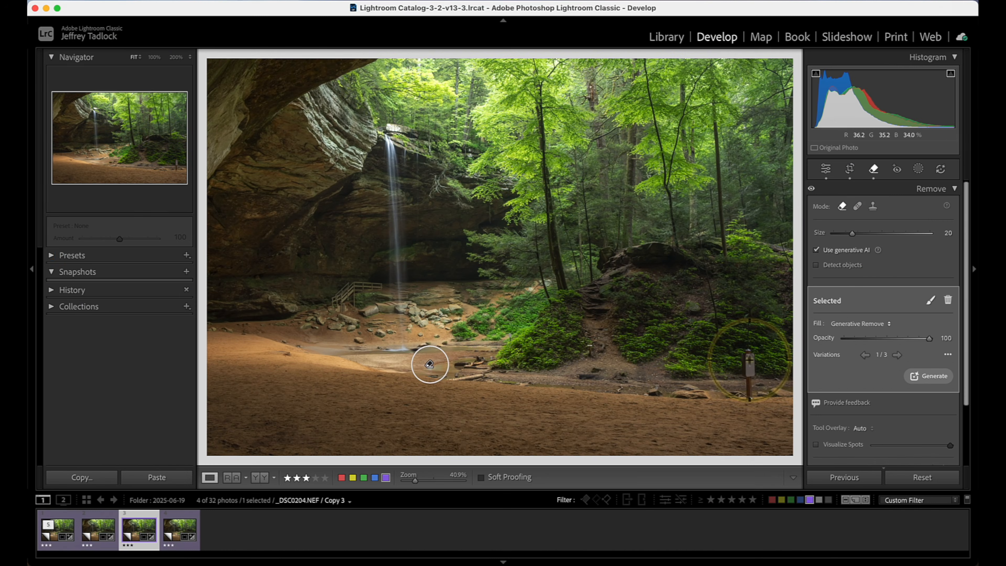
Remove the wooden signpost at size 20 and the small trail sign below the hillside path at size 13 with generative AI.
left_click_drag(748, 359, 748, 390)
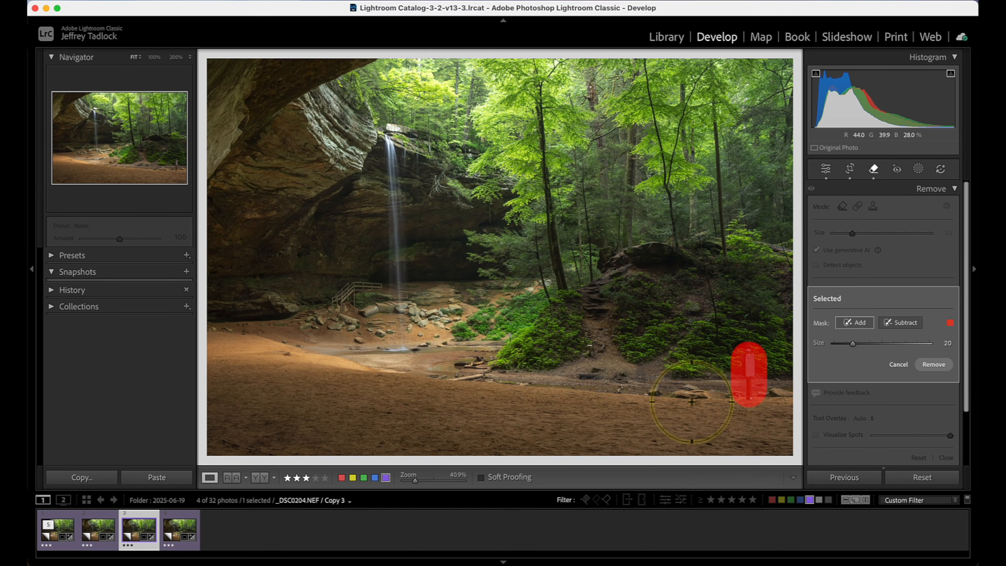
left_click(933, 364)
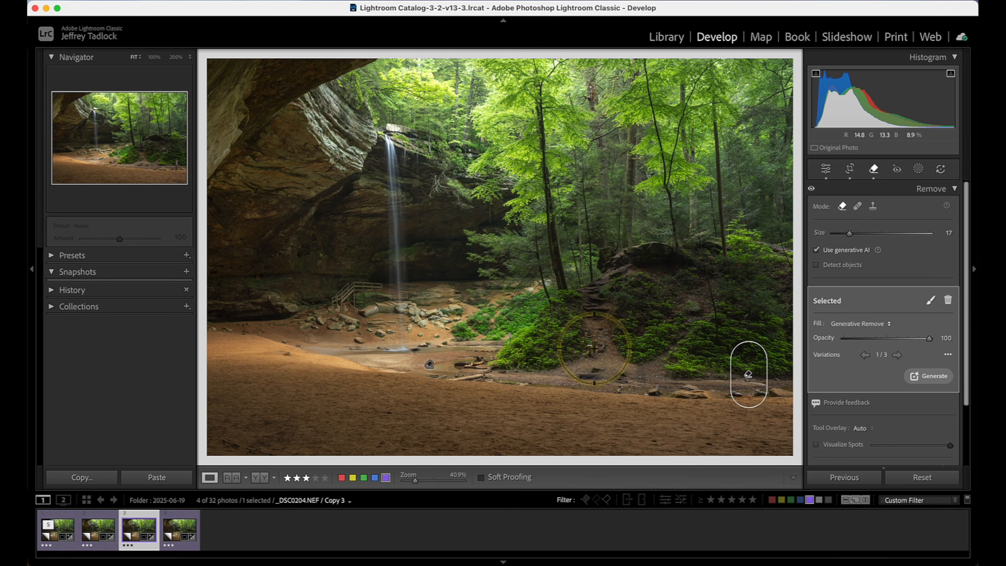
scroll(590, 350, "down", 5)
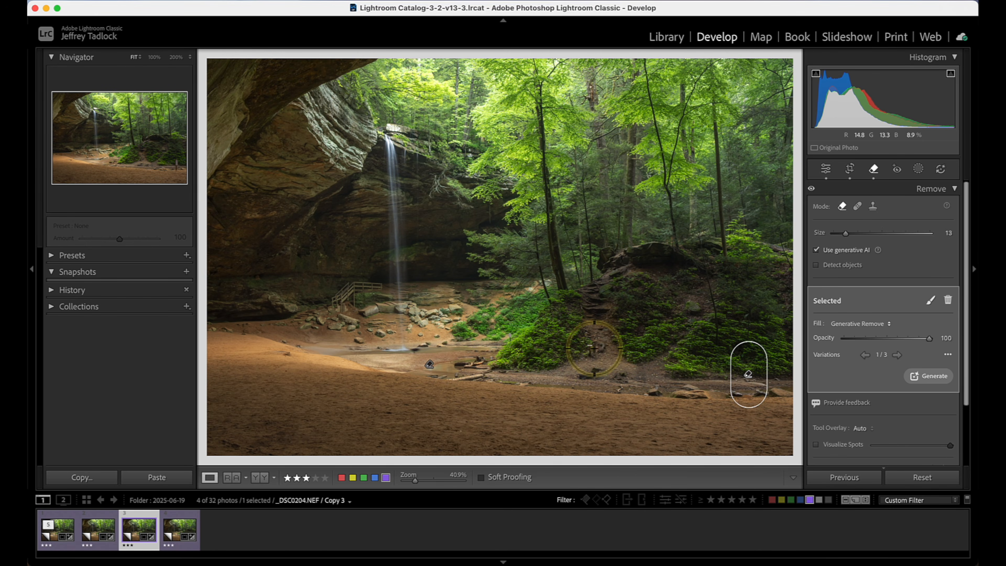
left_click(591, 349)
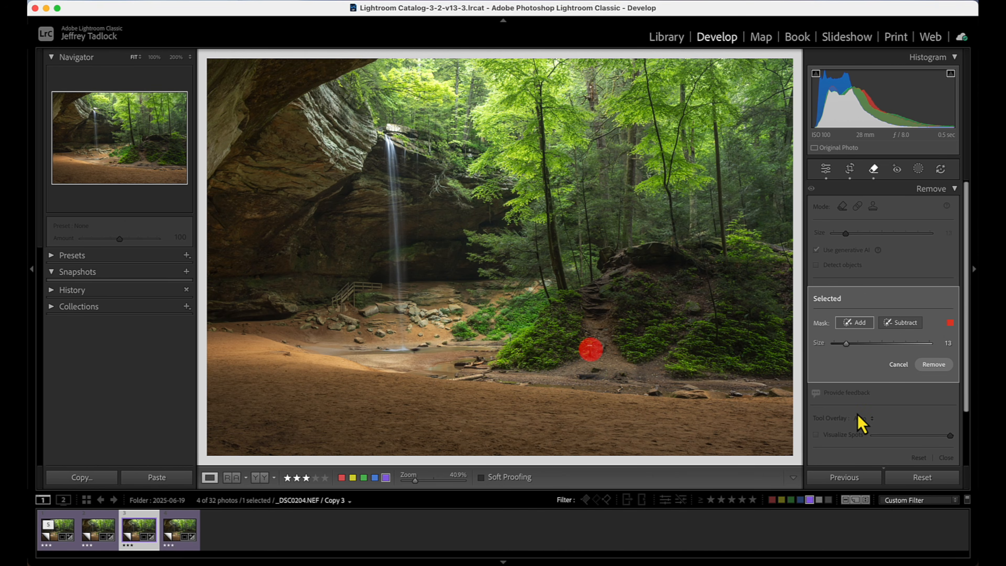
left_click(926, 365)
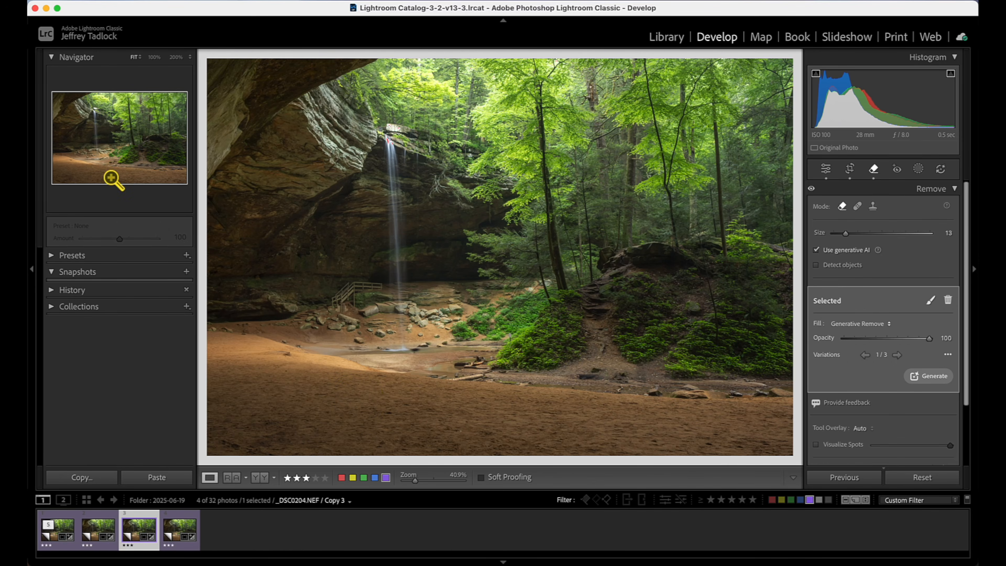
Remove the wooden stairs and railing beside the waterfall with generative AI at brush size 34.
left_click(154, 57)
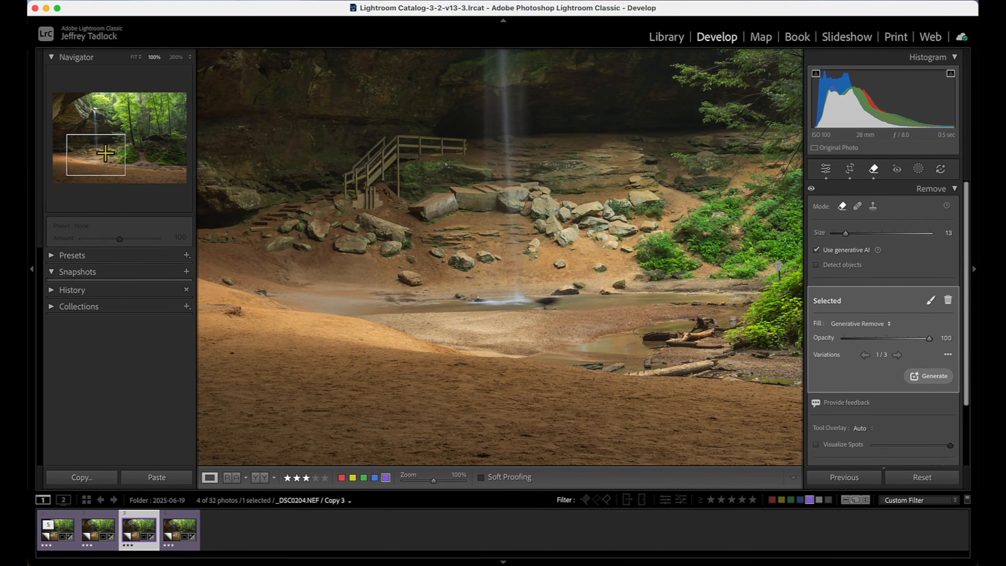
left_click(95, 153)
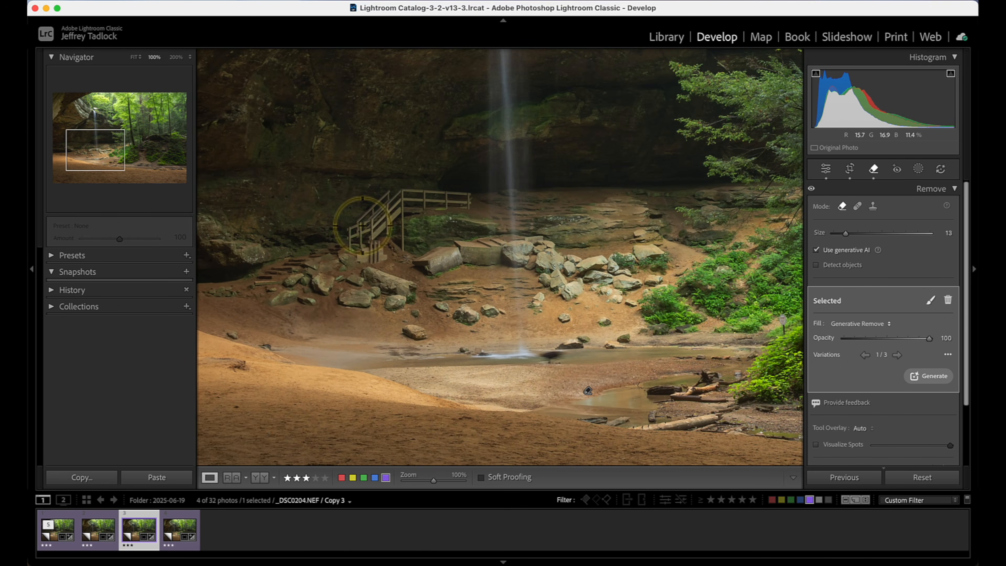
key("bracketright")
key("bracketright")
key("bracketright")
key("bracketright")
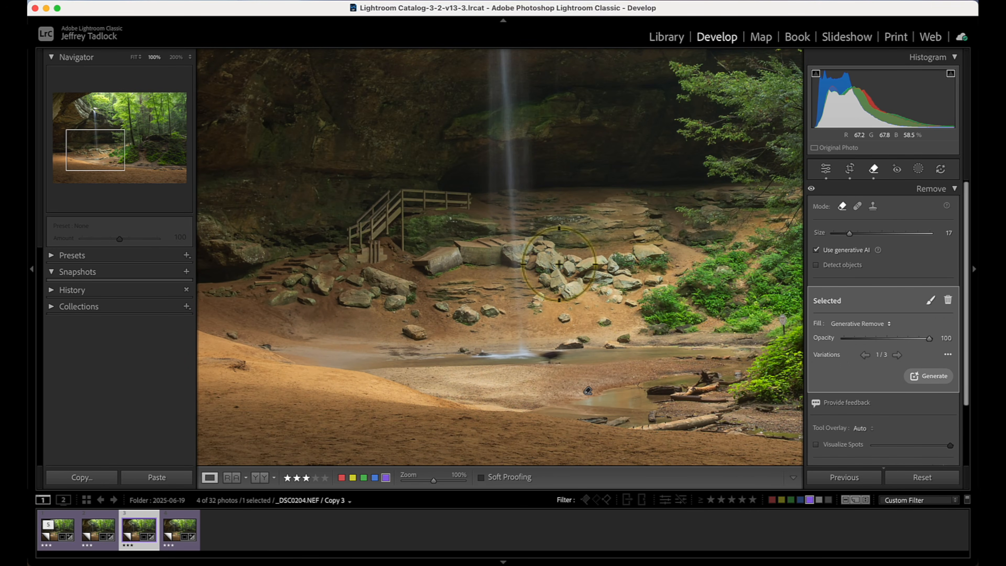
key("bracketright")
key("bracketright")
key("bracketright")
key("bracketright")
key("bracketright")
key("bracketright")
key("bracketright")
key("bracketright")
key("bracketright")
key("bracketright")
key("bracketright")
key("bracketright")
key("bracketright")
key("bracketright")
key("bracketright")
key("bracketright")
key("bracketright")
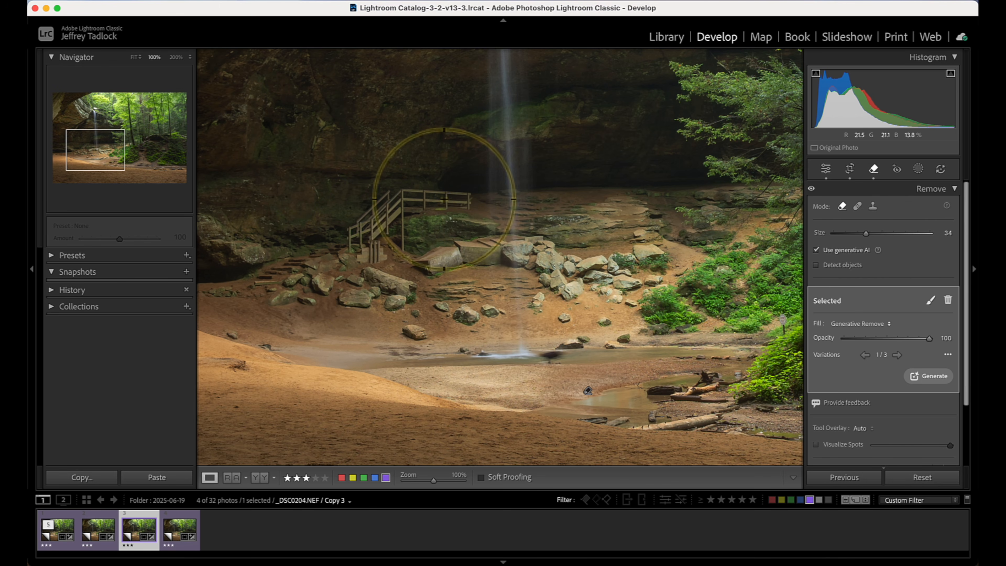
mouse_move(455, 200)
left_mouse_down()
mouse_move(413, 198)
mouse_move(390, 209)
mouse_move(371, 248)
mouse_move(363, 241)
mouse_move(395, 238)
left_mouse_up()
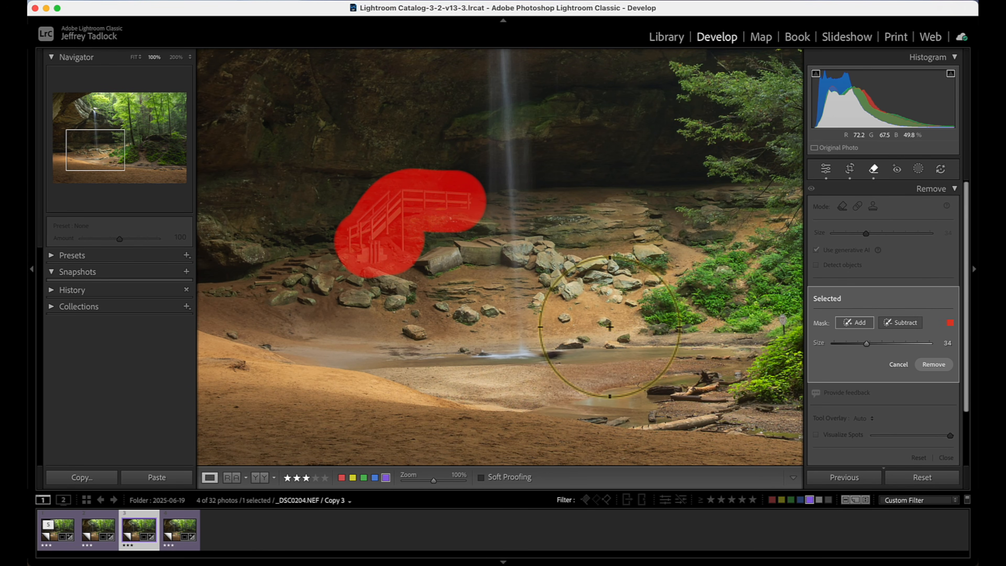
left_click(932, 364)
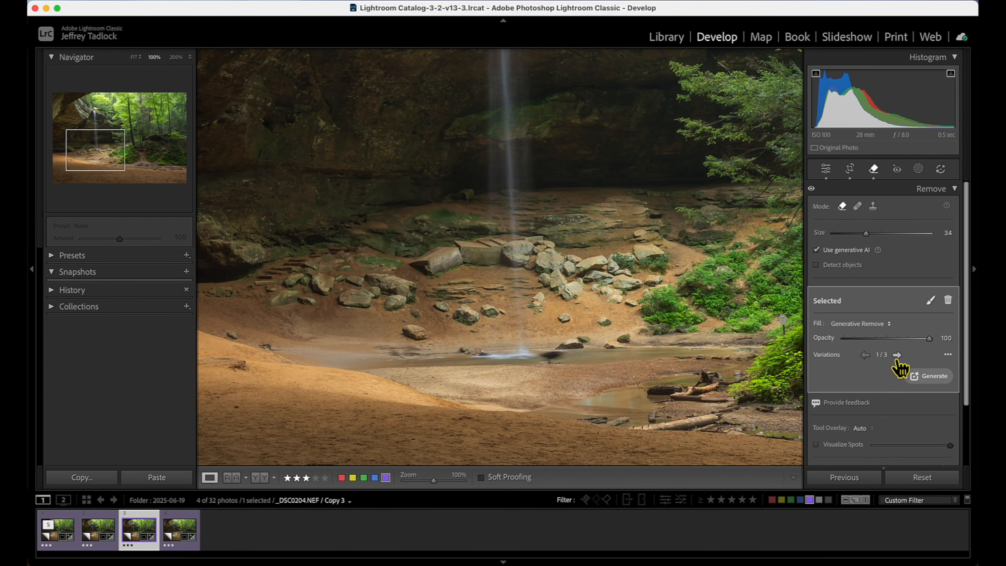
Compare the variations for the removed stairs, generate a new set and view its next variation.
left_click(897, 355)
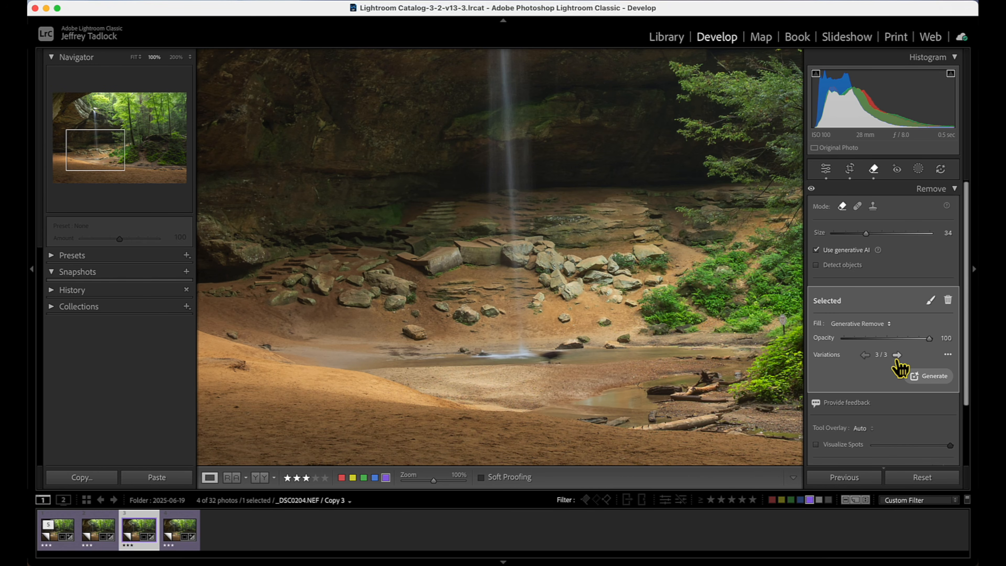
left_click(865, 355)
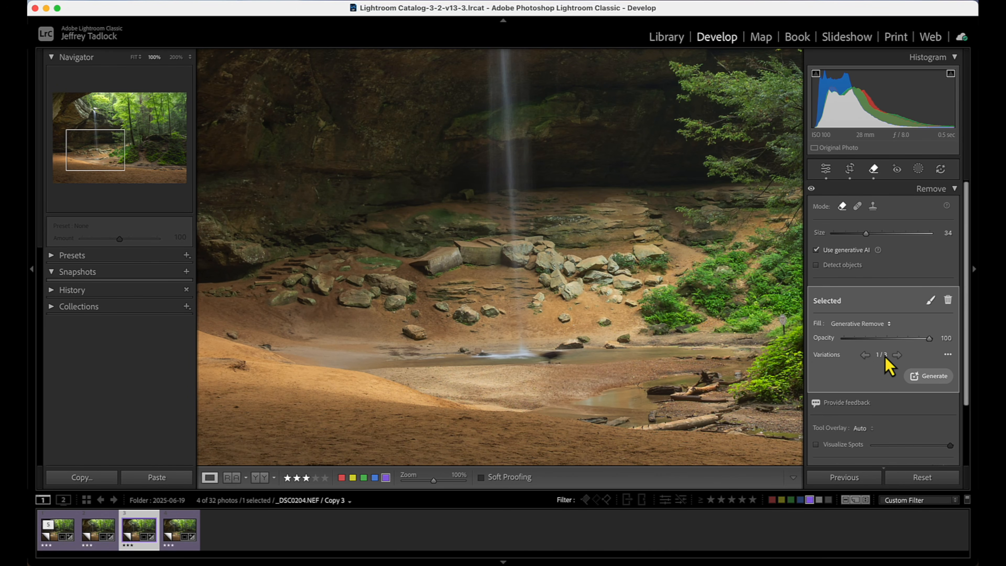
left_click(928, 378)
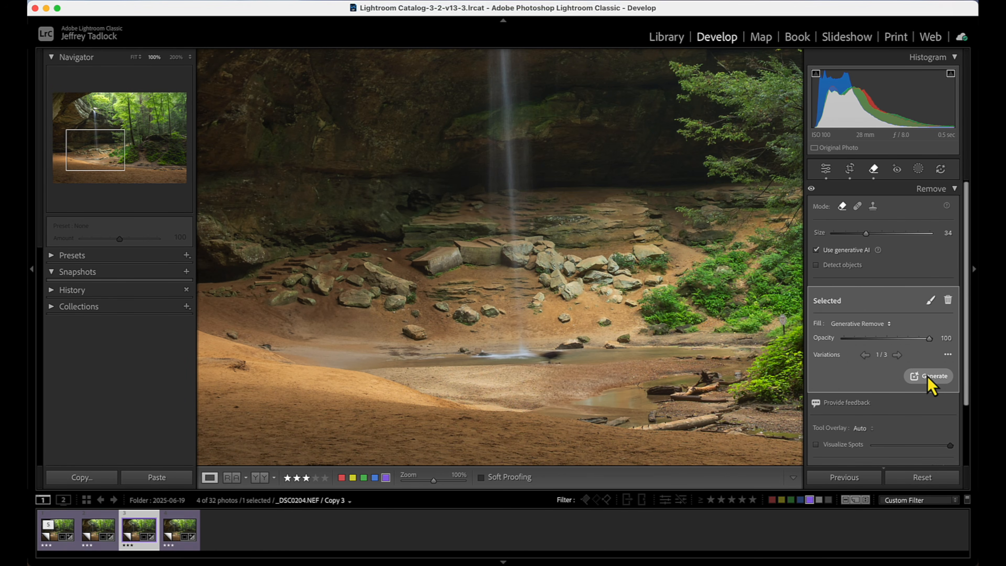
left_click(897, 355)
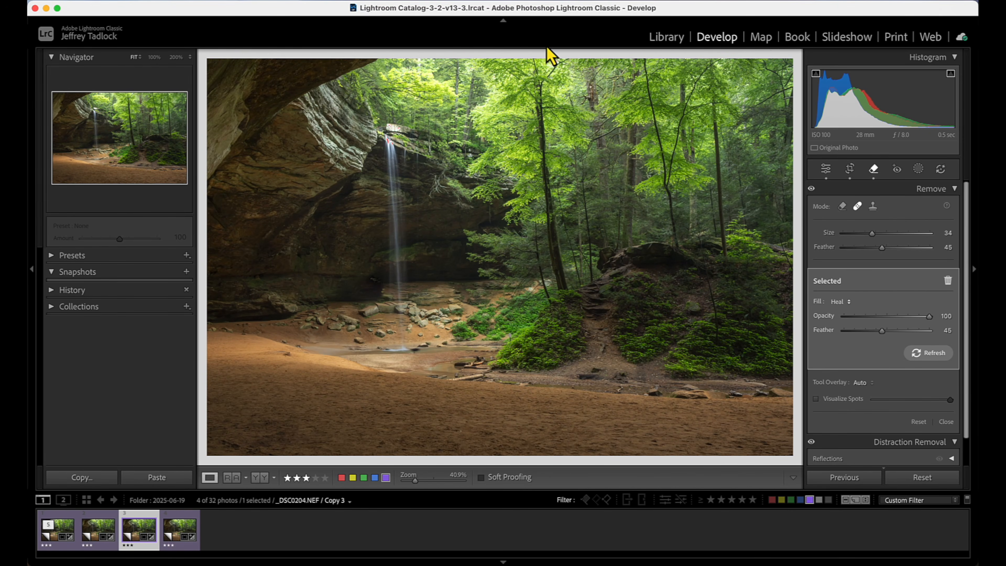
Compare the whole photo before and after all removals and return to the edited version.
key("backslash")
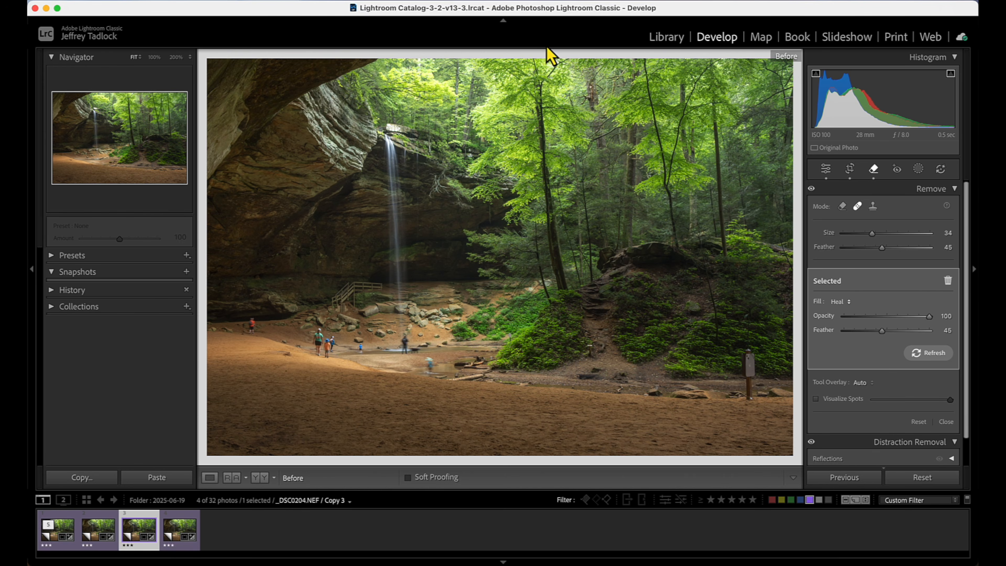
key("backslash")
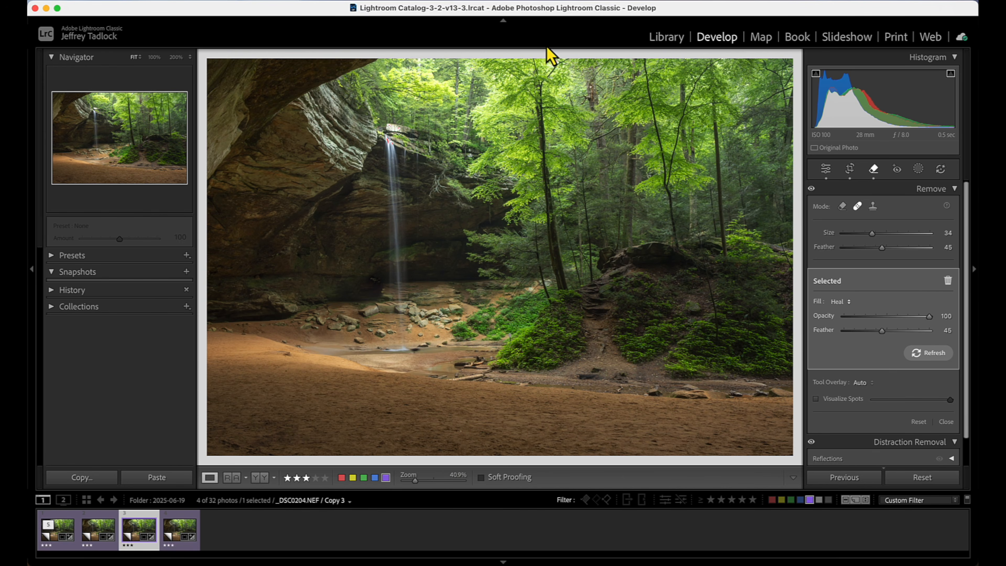